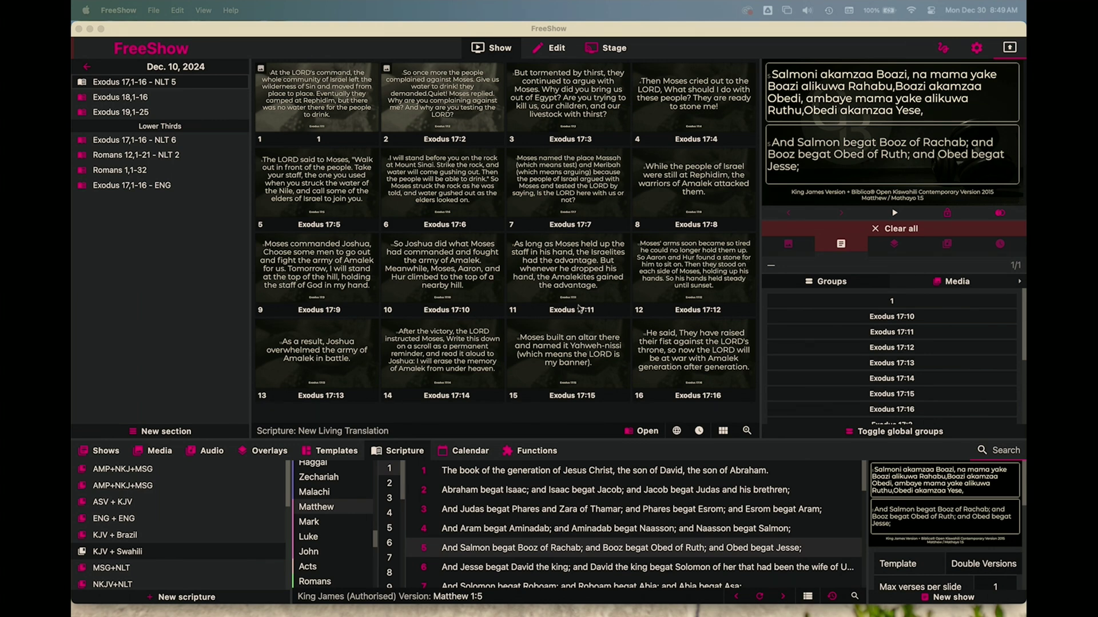
- Focus FreeShow and scroll through the scripture list toward New scripture
click(393, 455)
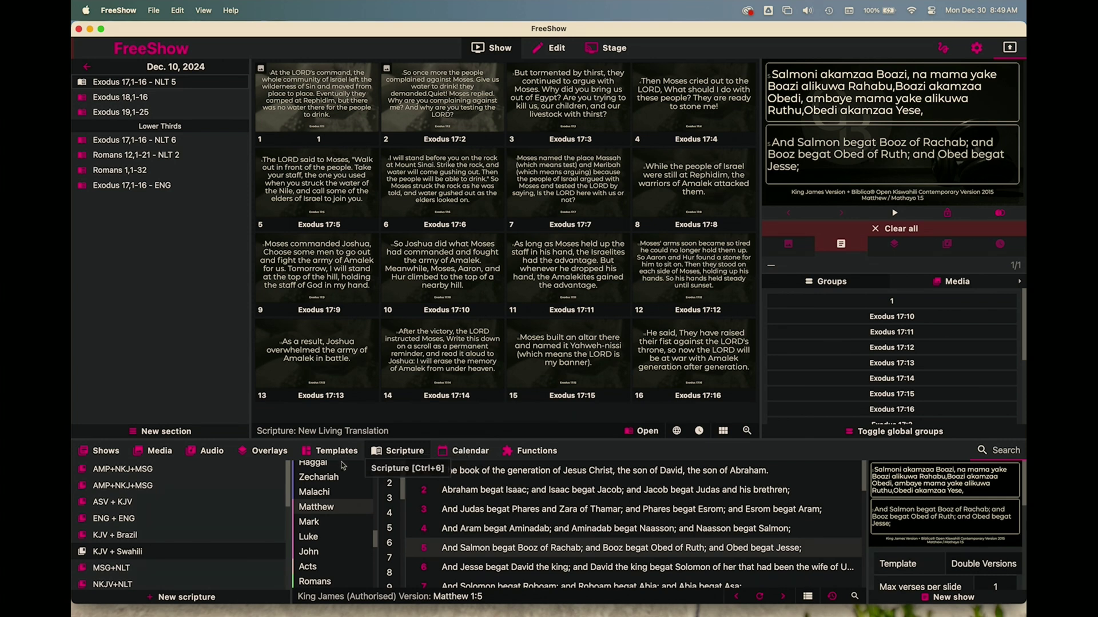
scroll(176, 539, down, 10)
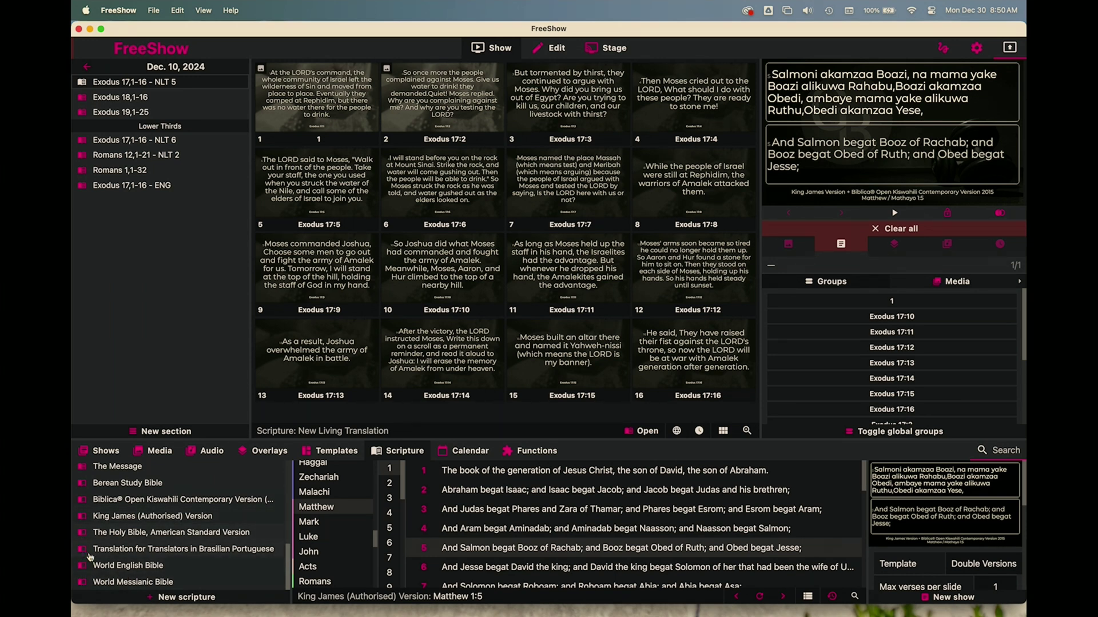
scroll(90, 558, up, 5)
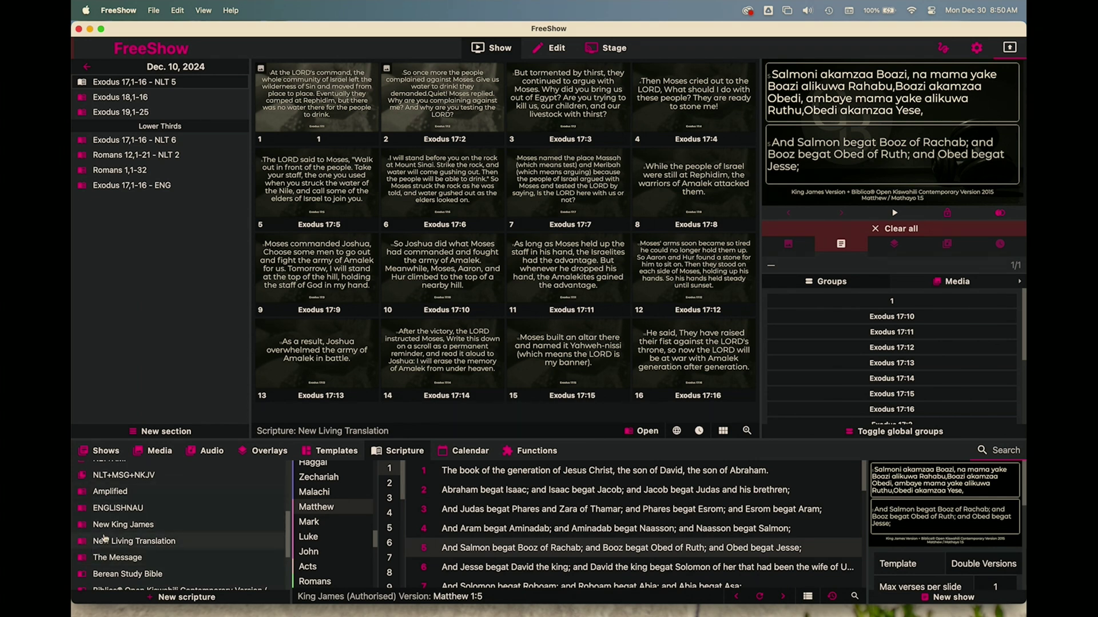
scroll(103, 539, down, 5)
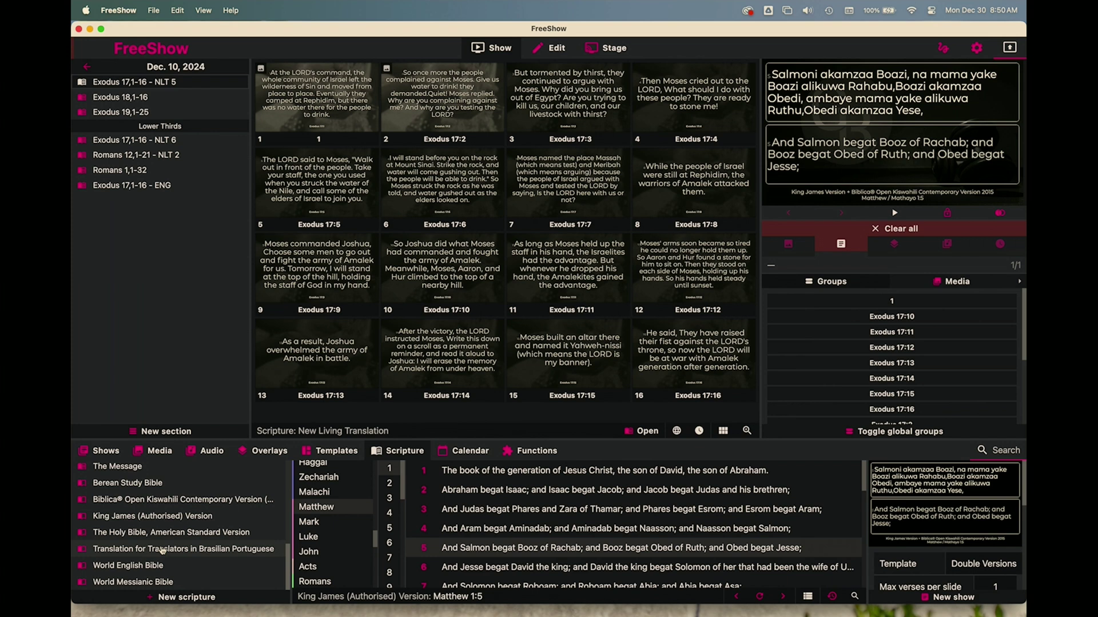
- Start a new scripture import from API.Bible and search the online list for 'swa'
click(185, 598)
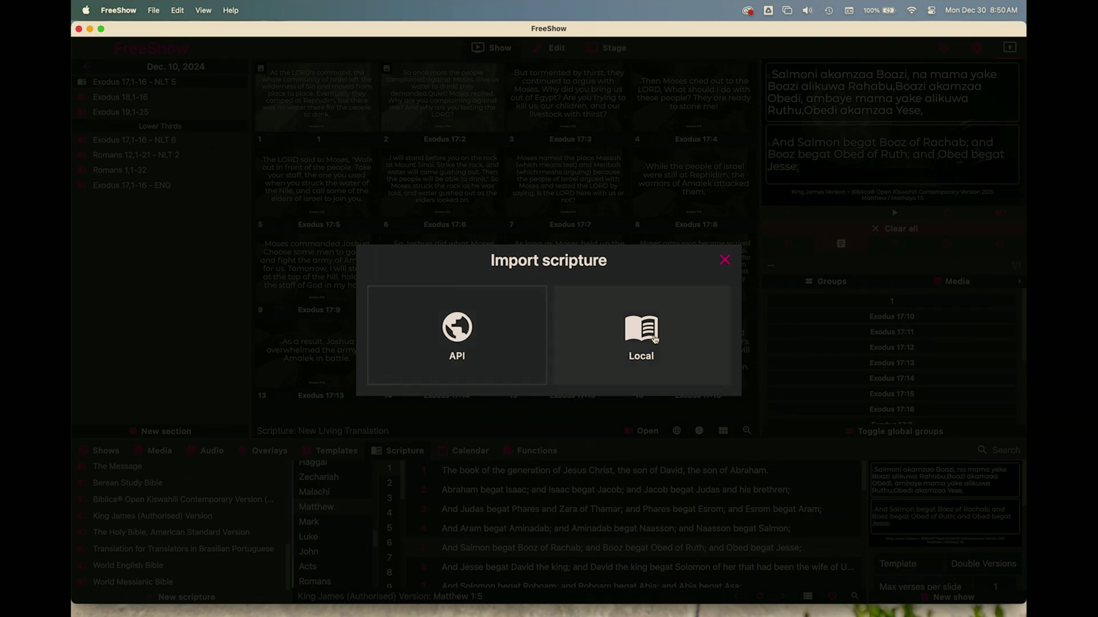
click(497, 336)
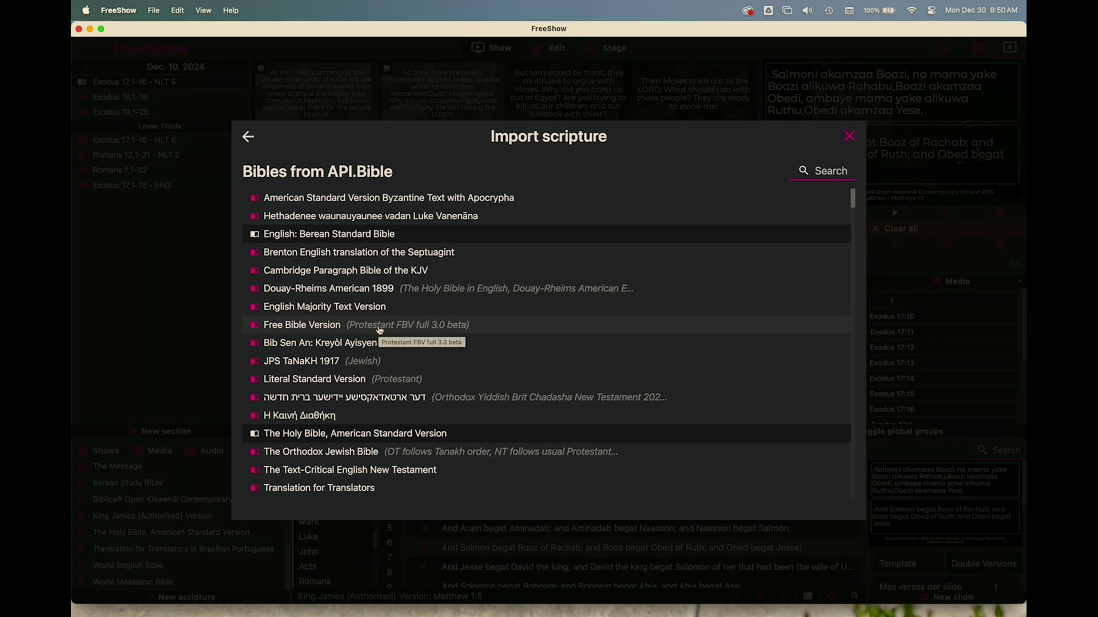
scroll(598, 252, down, 5)
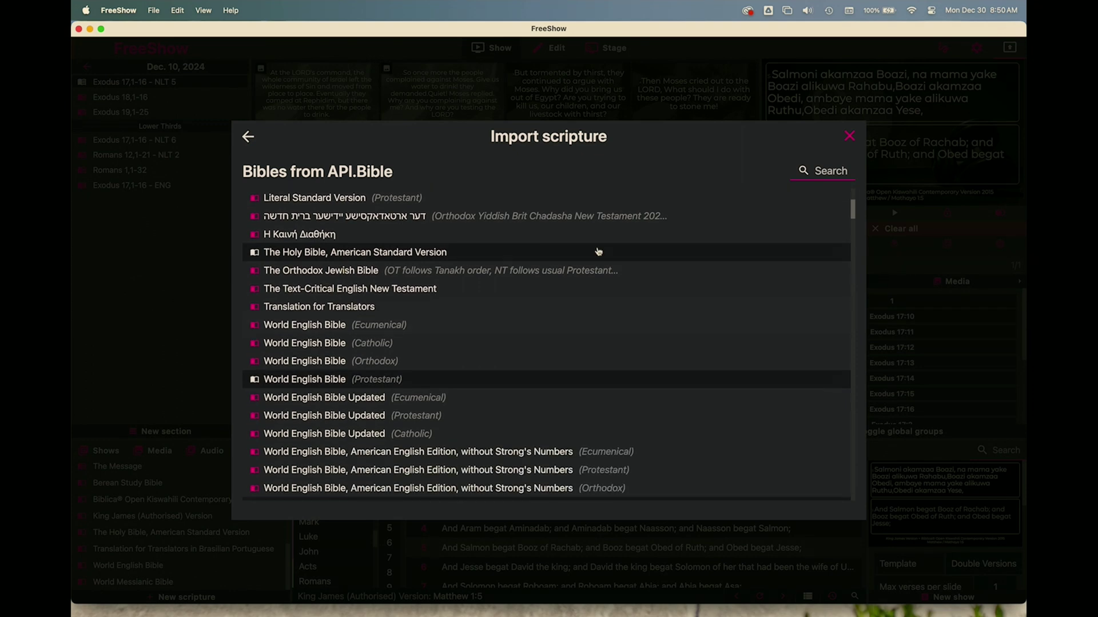
click(831, 171)
text(swa)
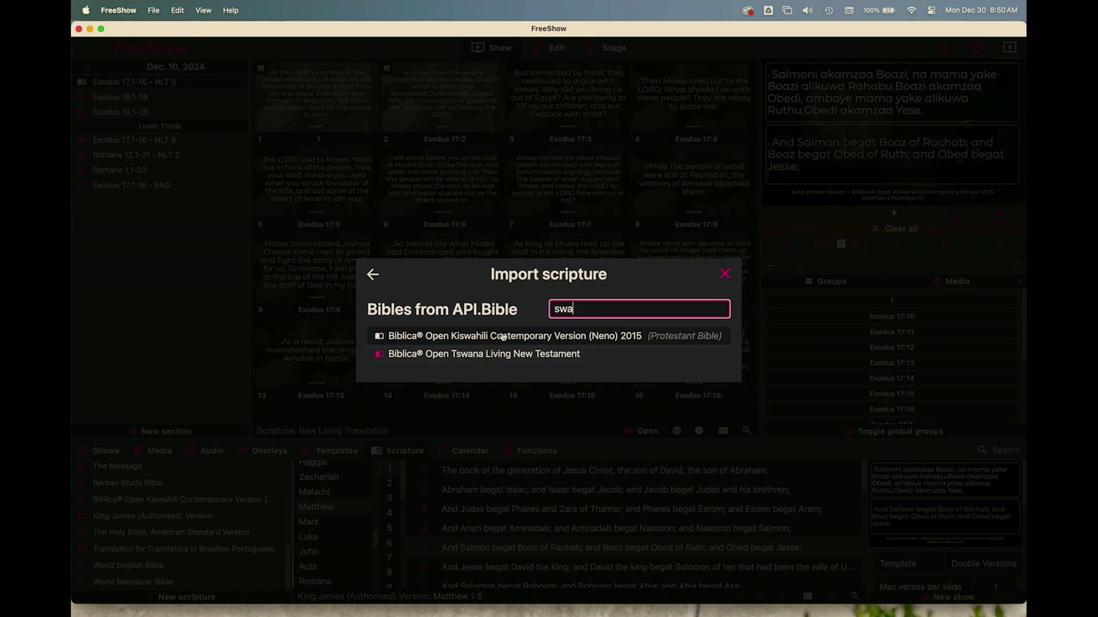
click(374, 274)
click(373, 275)
click(457, 327)
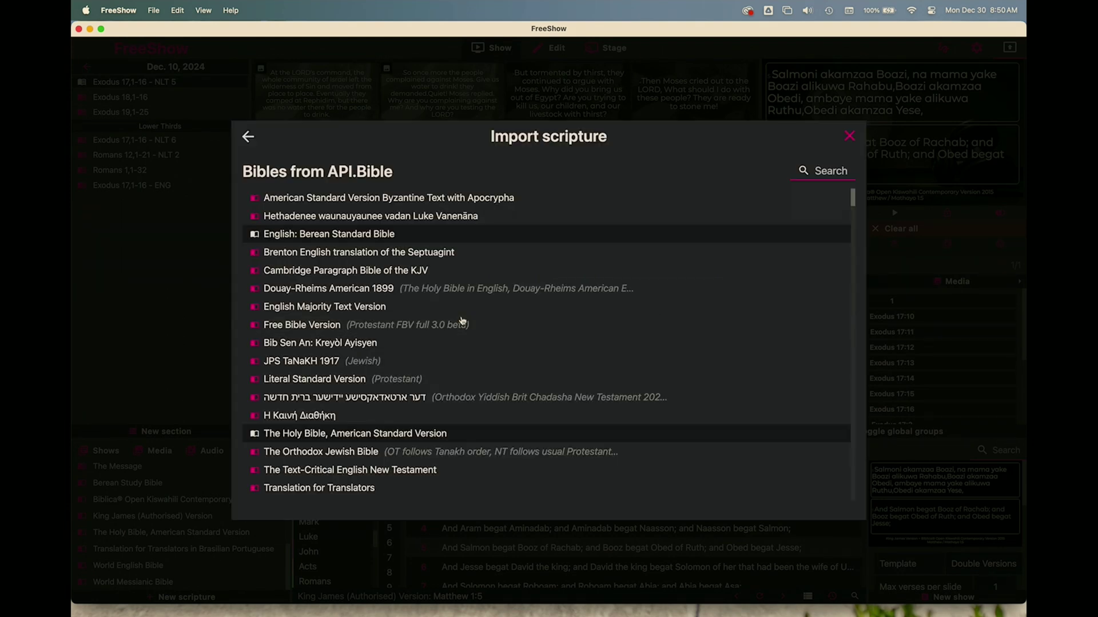
- Search for 'chine', then browse the full API.Bible list and add The Orthodox Jewish Bible
click(825, 170)
text(chine)
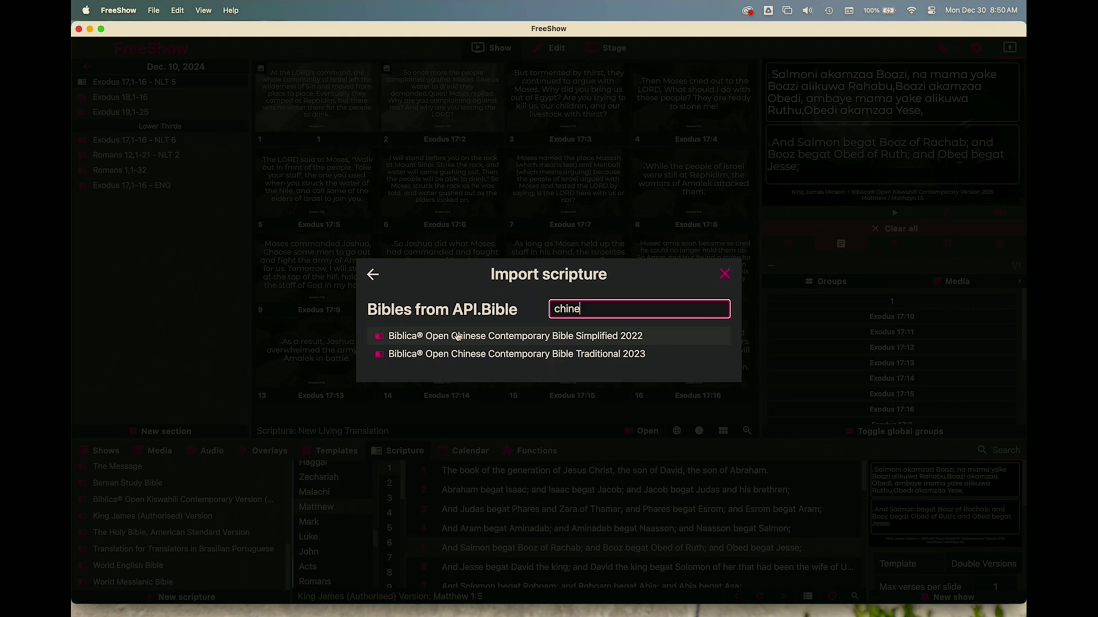
click(373, 274)
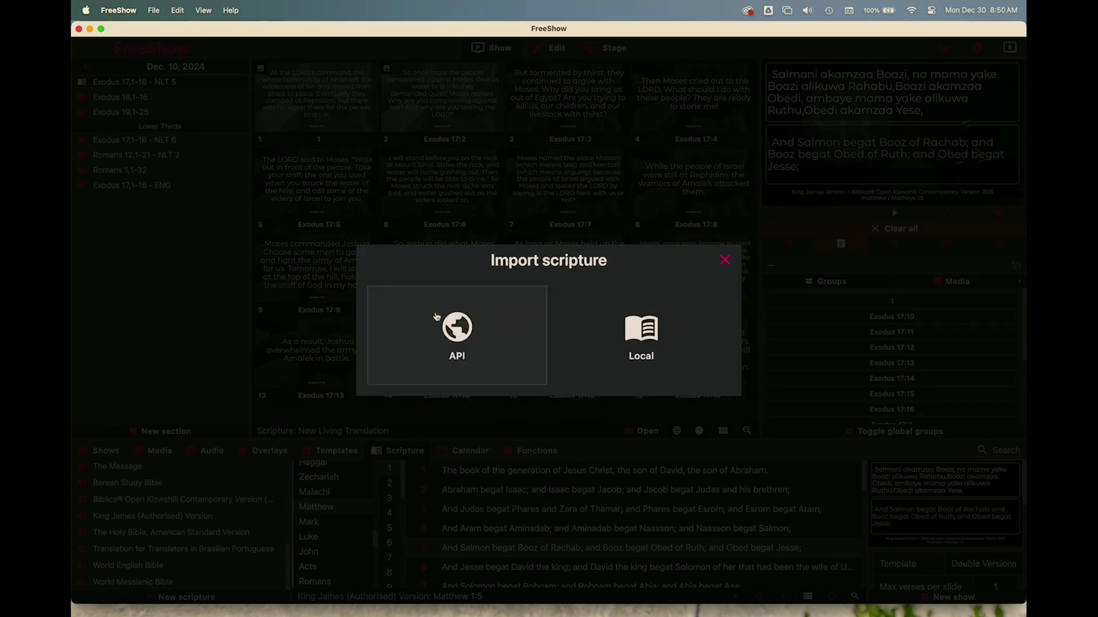
click(438, 318)
scroll(431, 417, down, 5)
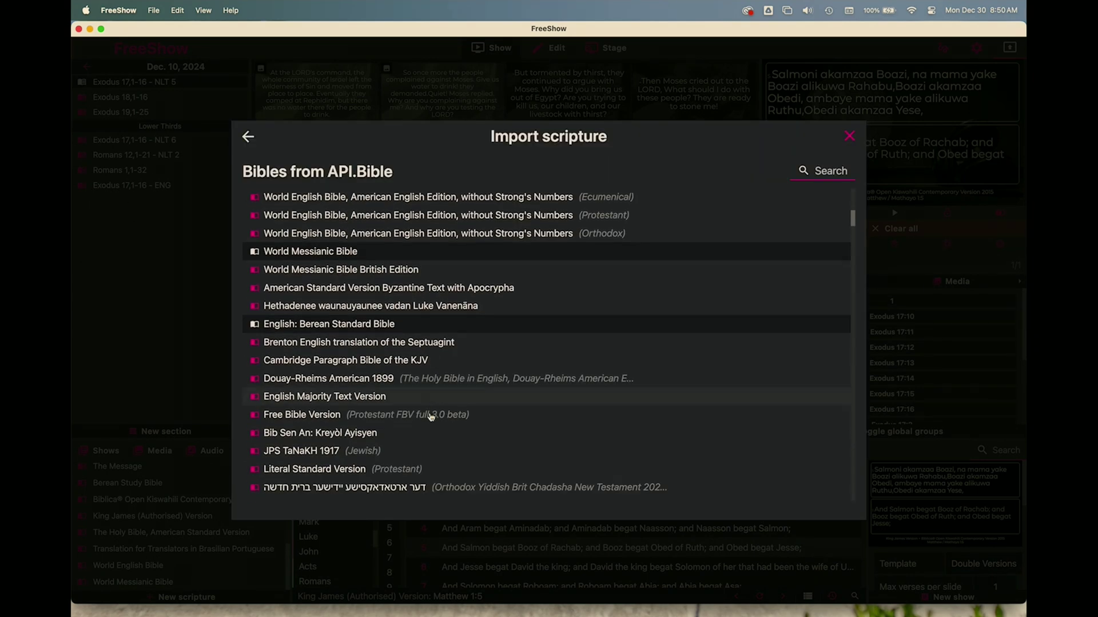
scroll(431, 417, down, 8)
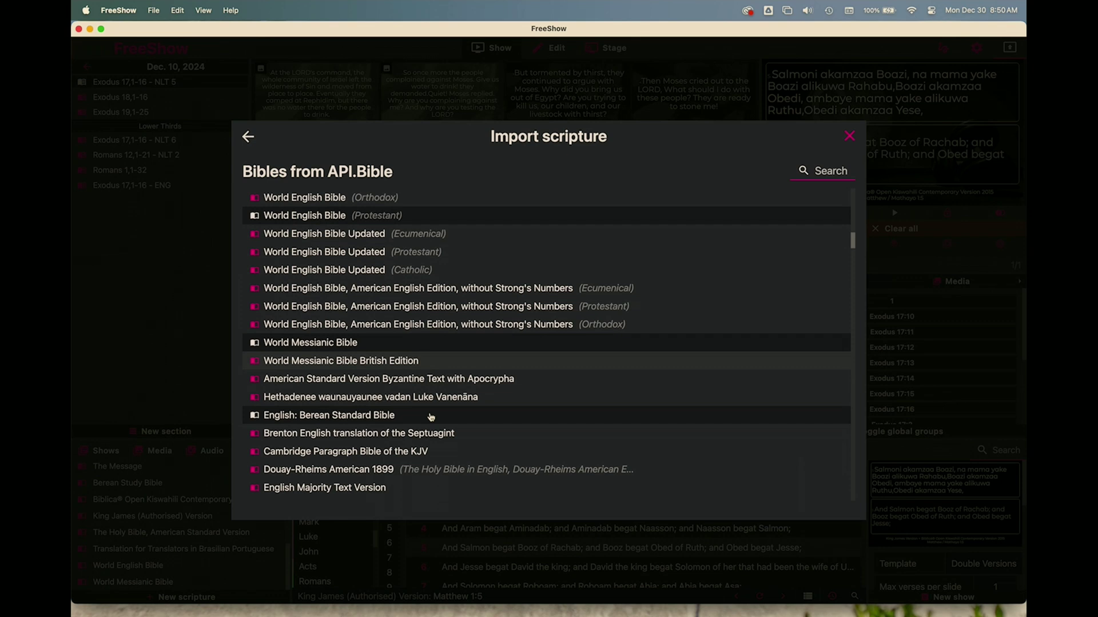
scroll(370, 400, down, 5)
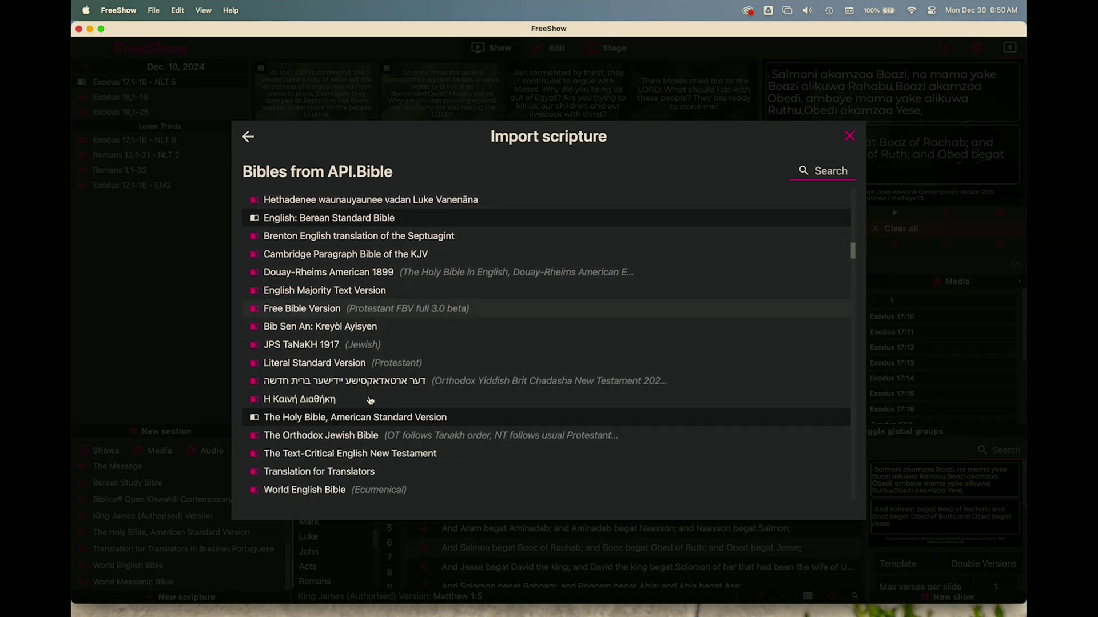
scroll(370, 400, up, 1)
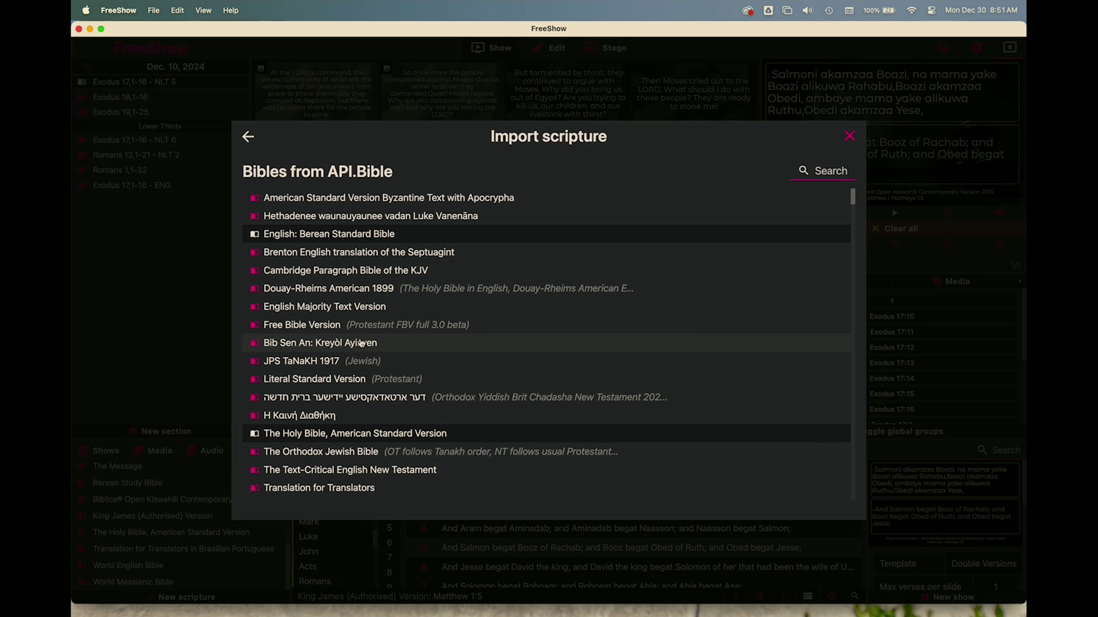
scroll(355, 349, down, 2)
scroll(353, 357, down, 3)
click(327, 360)
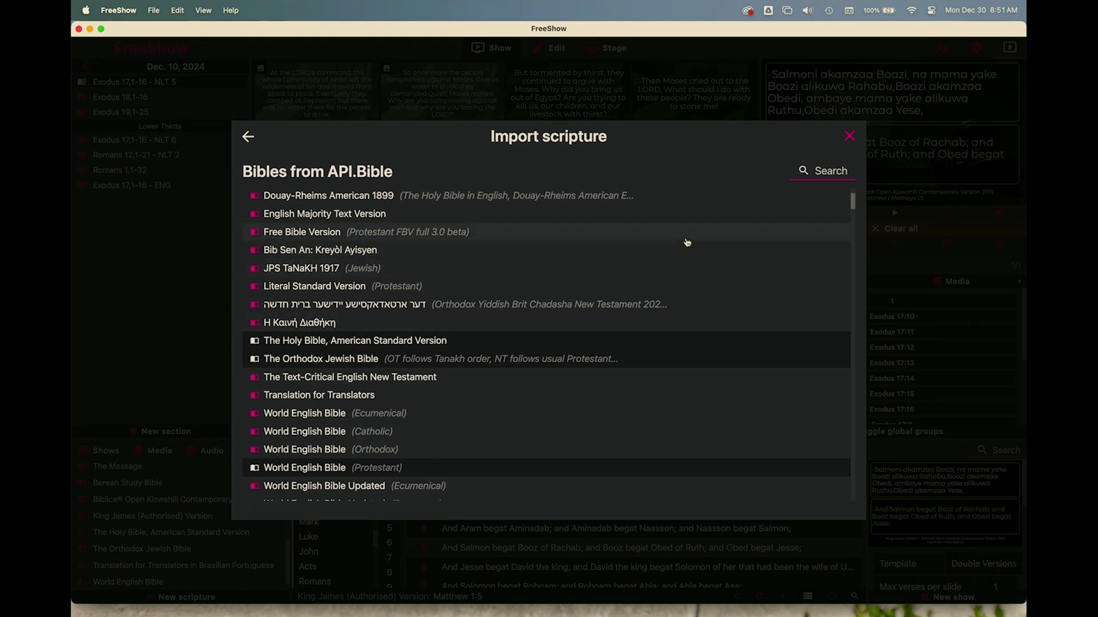
- Close the import dialog and load The Orthodox Jewish Bible at Mattityahu 1:5
click(849, 136)
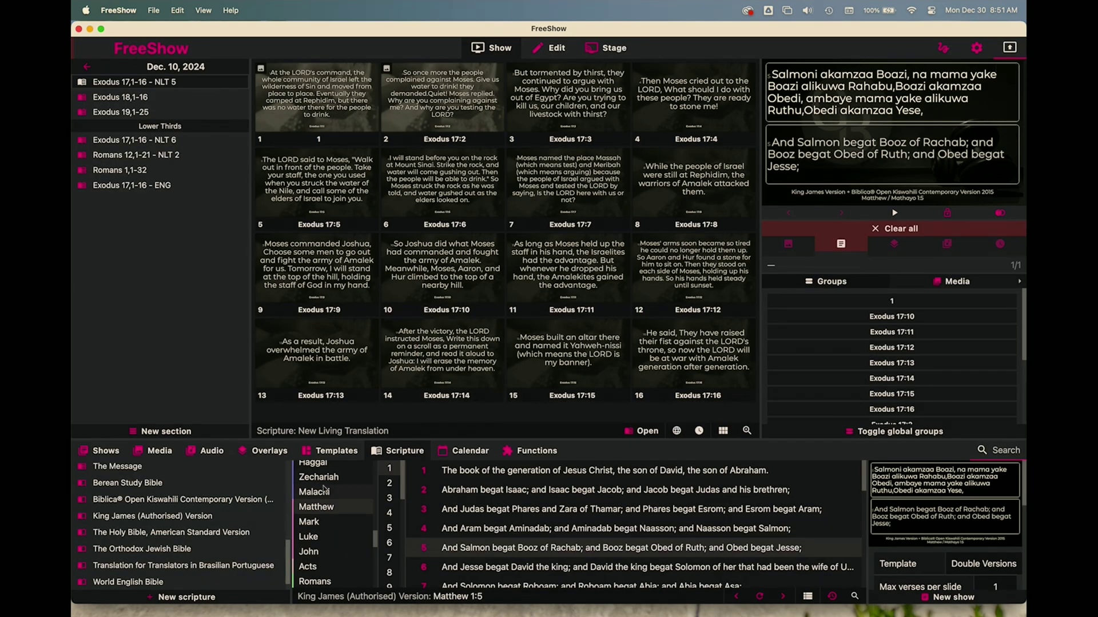
scroll(136, 518, down, 1)
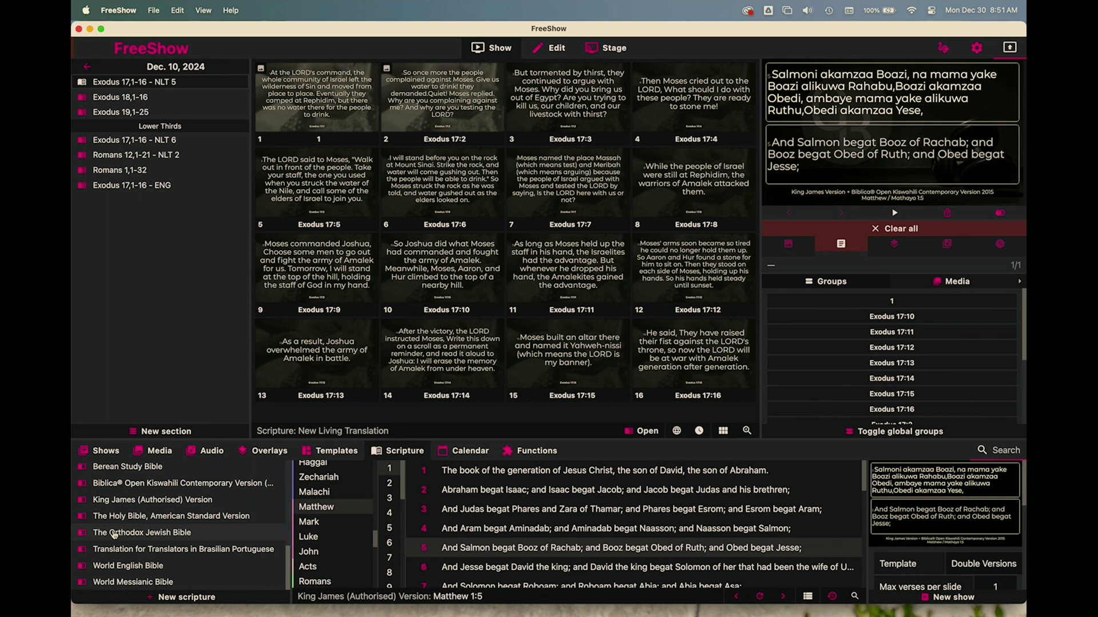
click(142, 534)
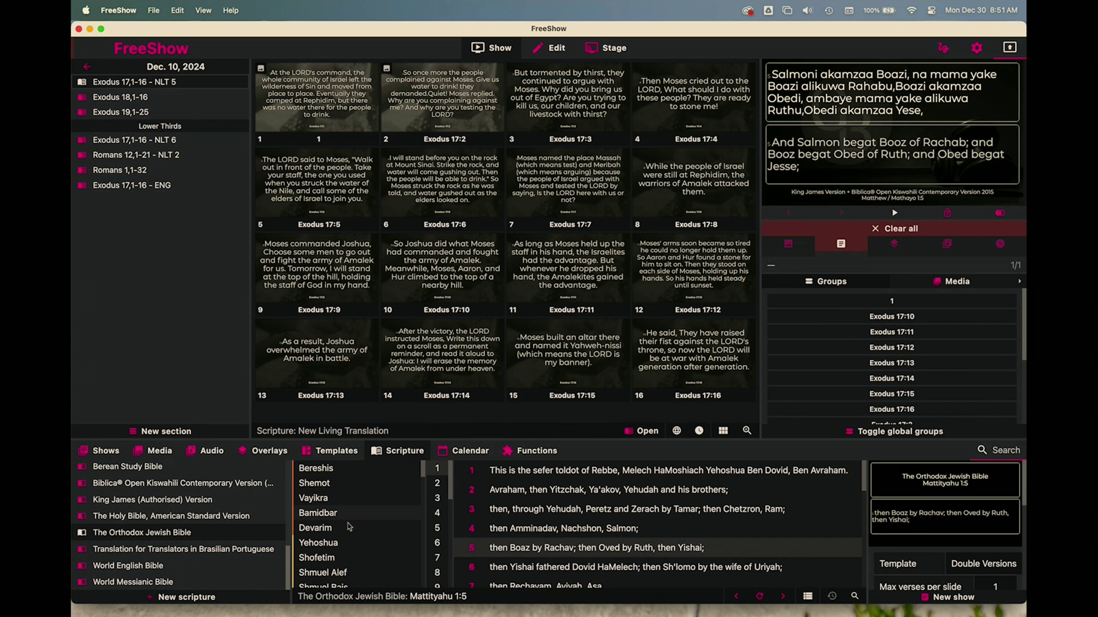
scroll(355, 540, down, 6)
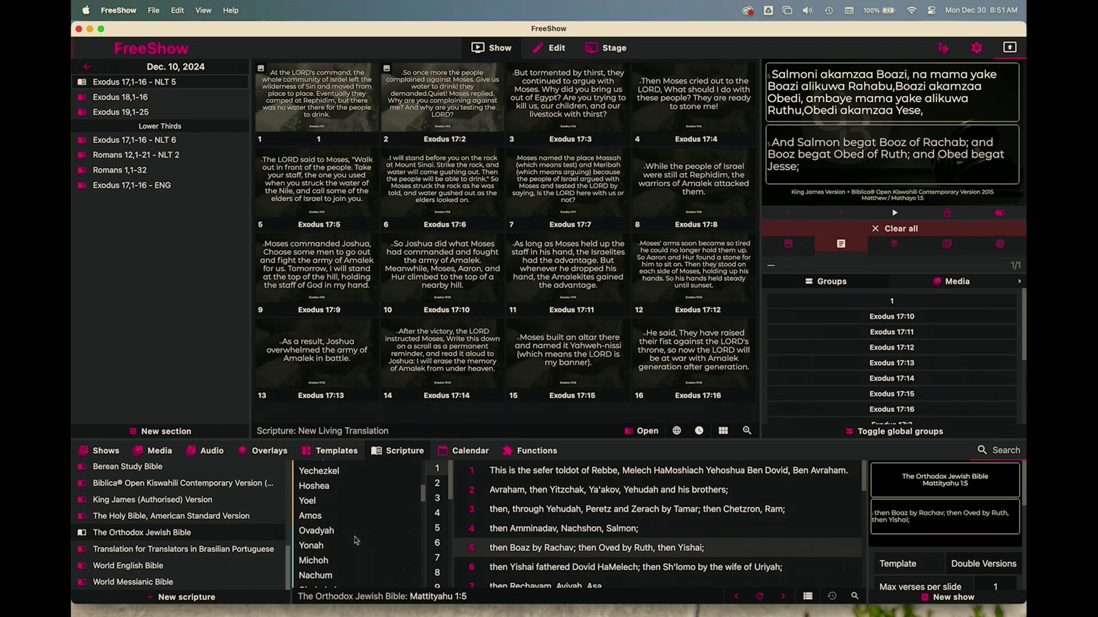
scroll(519, 536, down, 10)
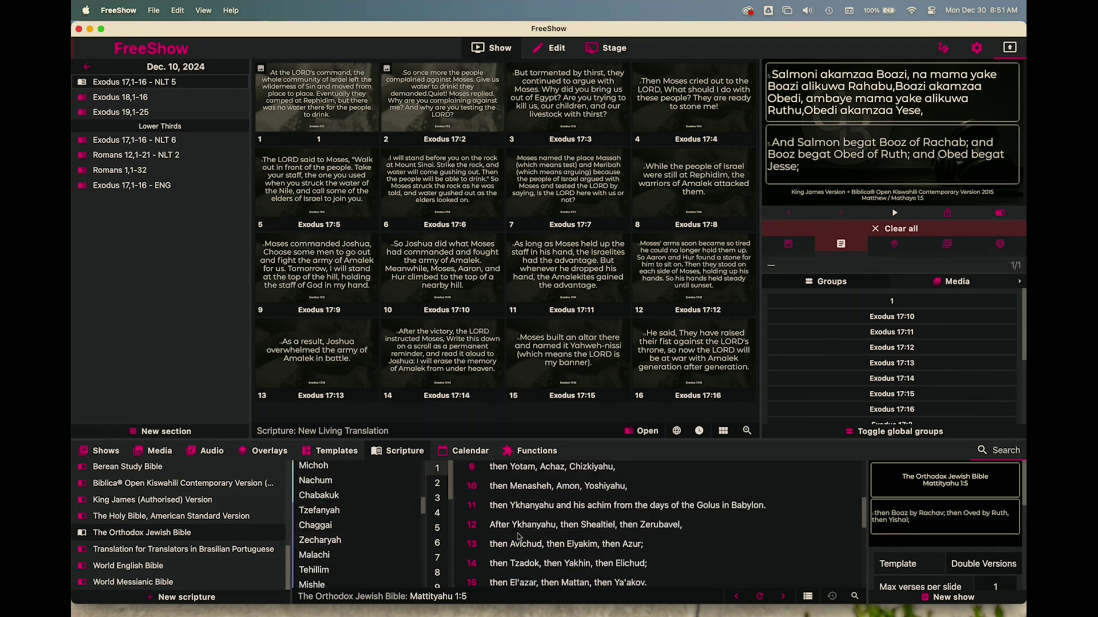
scroll(519, 536, up, 10)
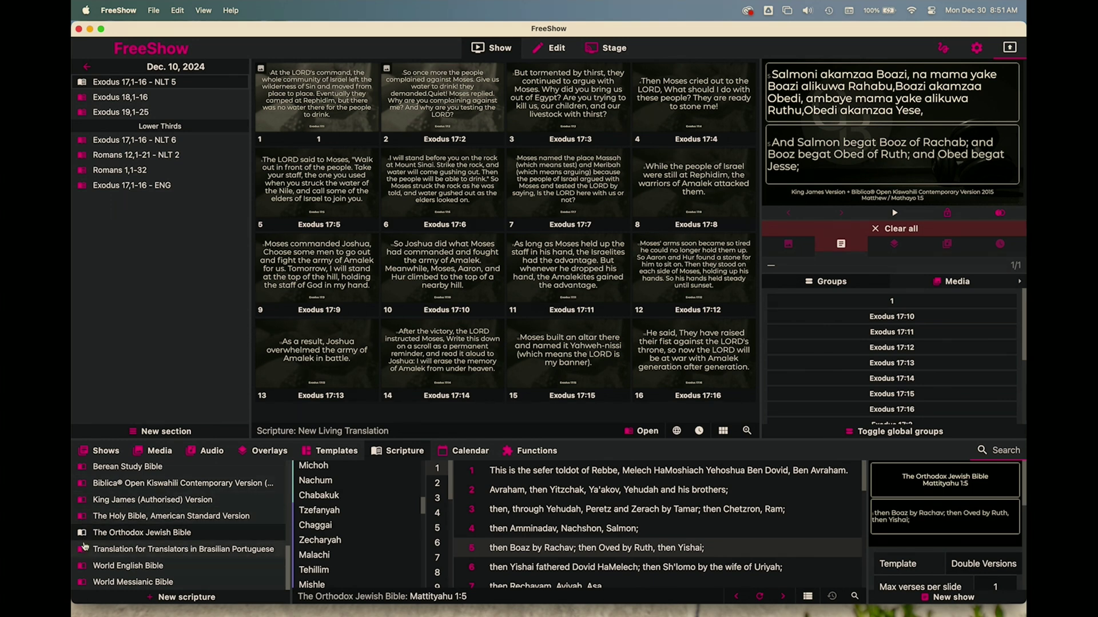
scroll(85, 547, up, 3)
scroll(85, 546, up, 2)
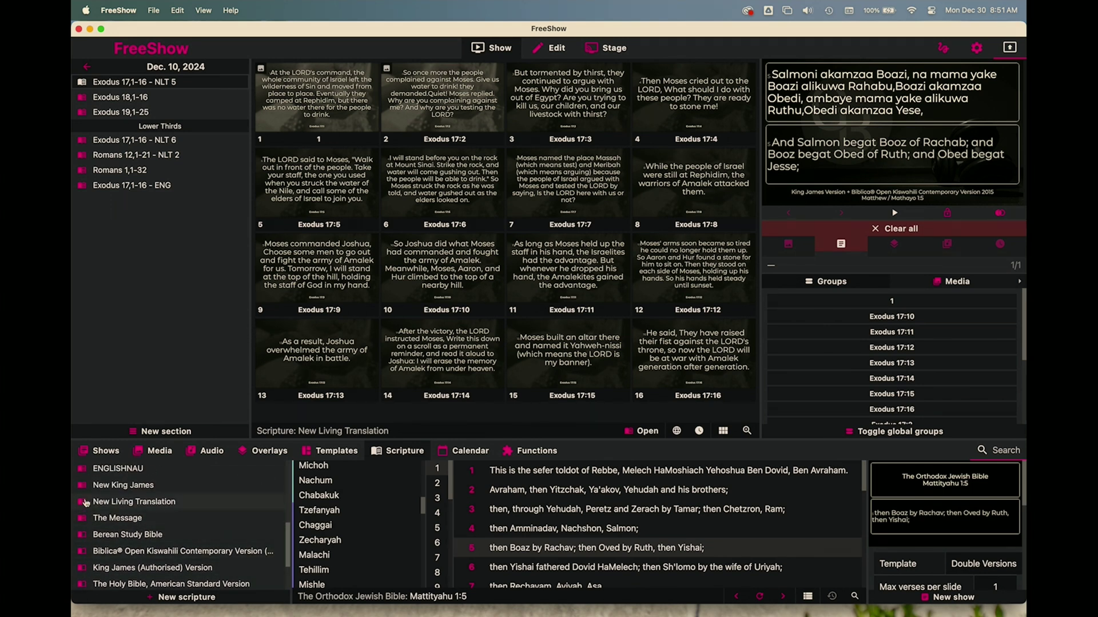
scroll(86, 503, up, 1)
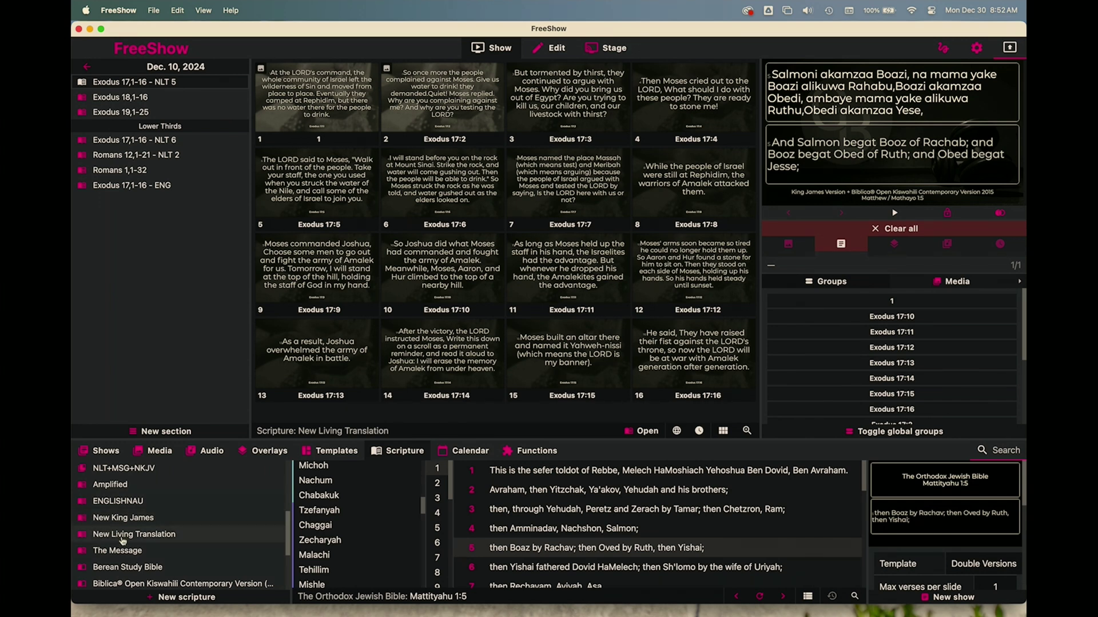
scroll(122, 540, down, 5)
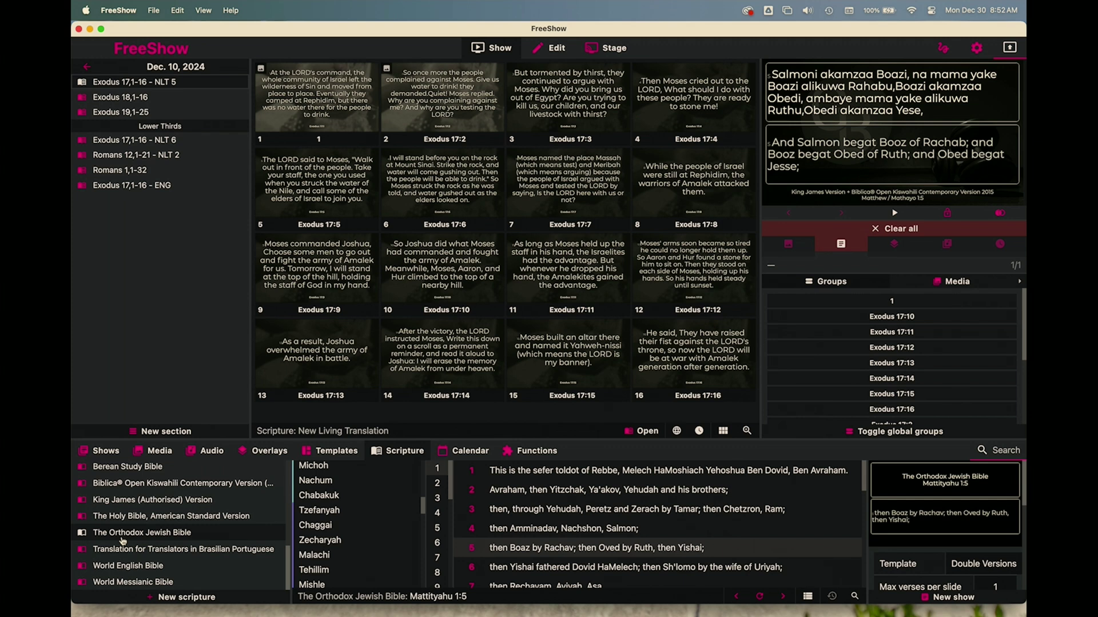
- Select King James and The Orthodox Jewish Bible together and make a new collection from them
click(130, 501)
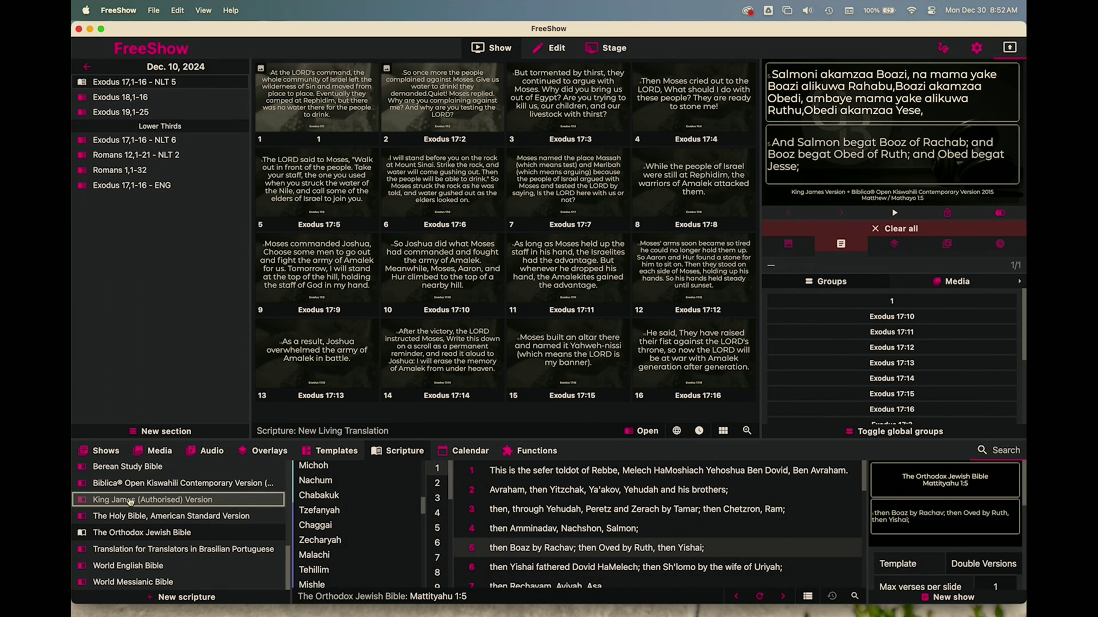
super+click(142, 533)
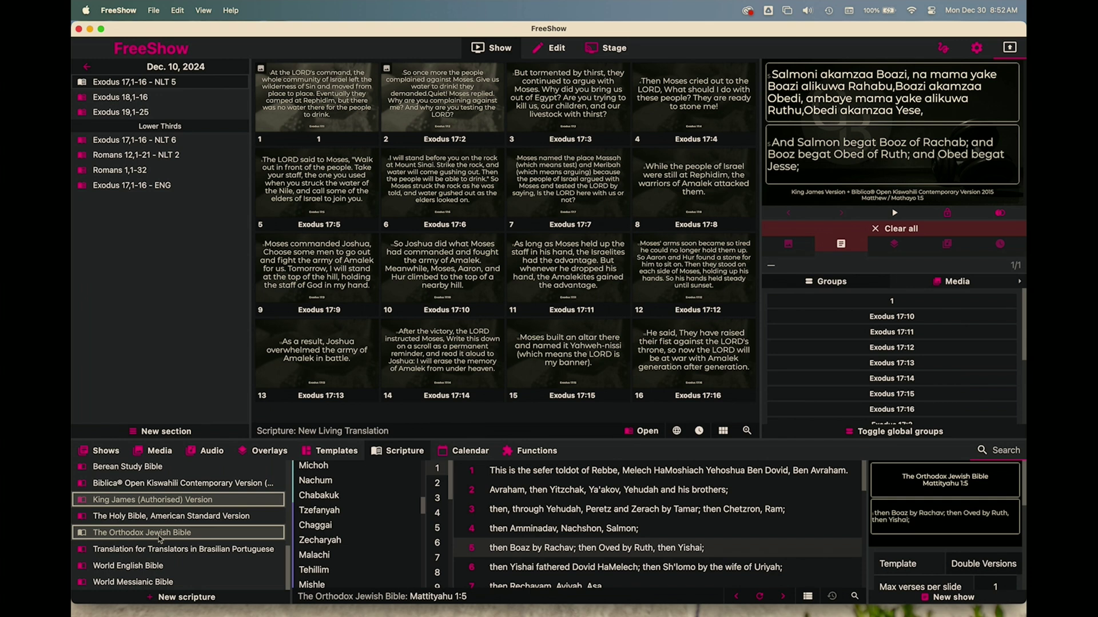
right_click(159, 538)
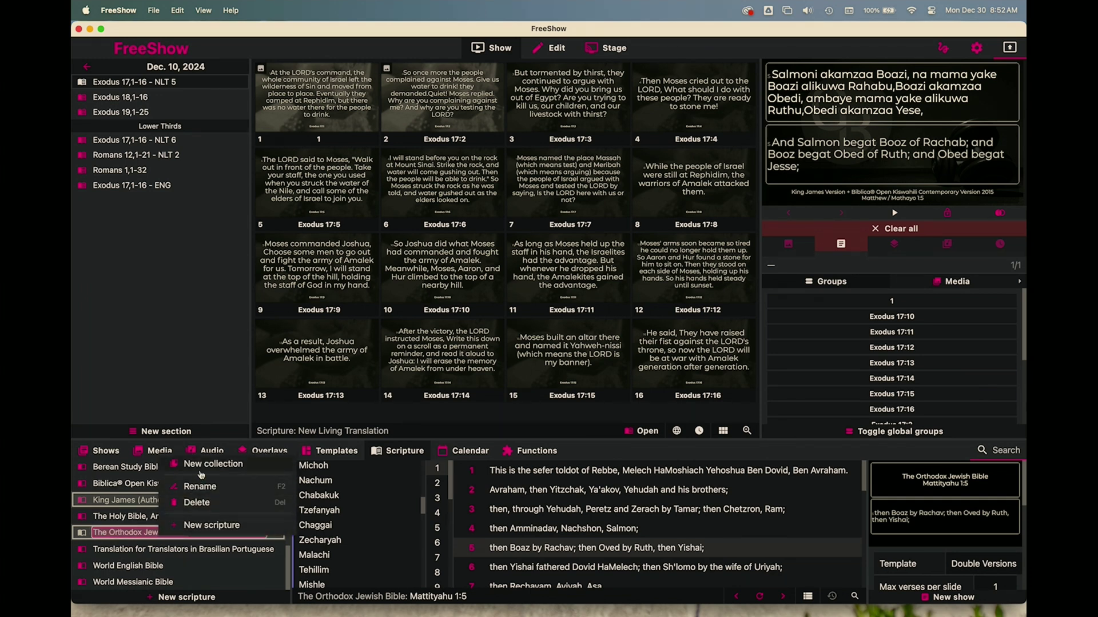
scroll(201, 474, up, 1)
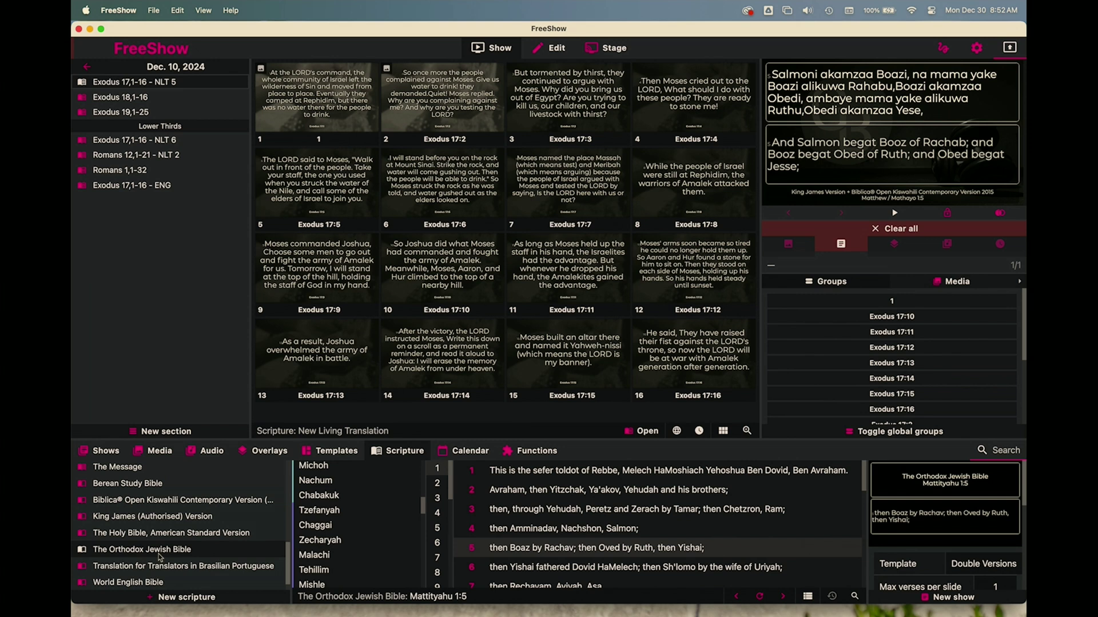
scroll(175, 545, up, 10)
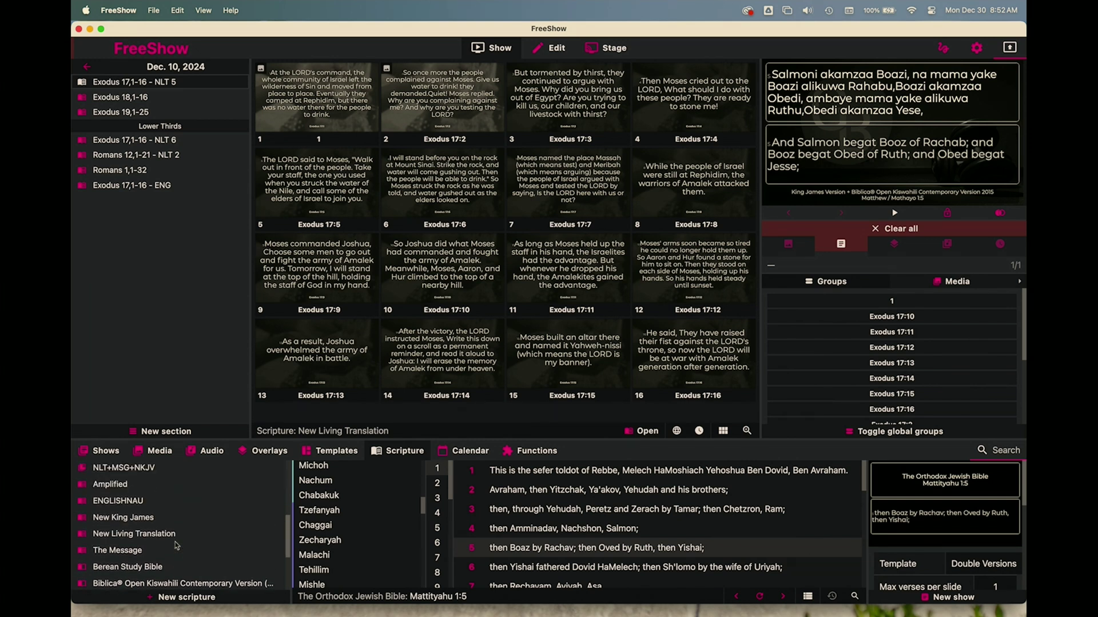
scroll(176, 546, up, 5)
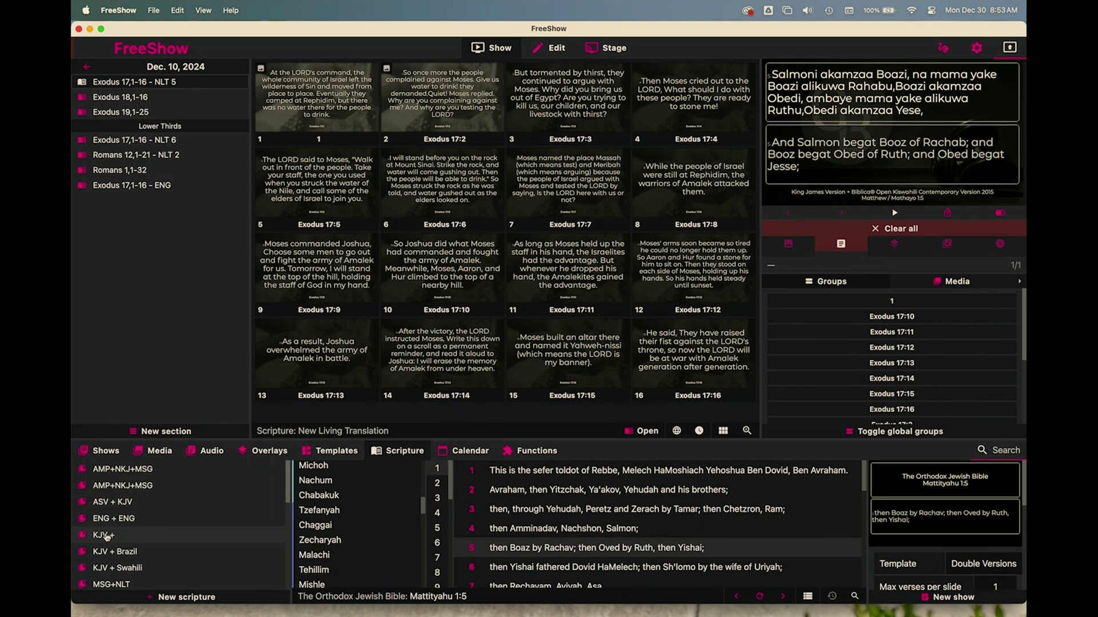
- Open the KJV + collection and display Matthew 1:1 in both versions
click(107, 536)
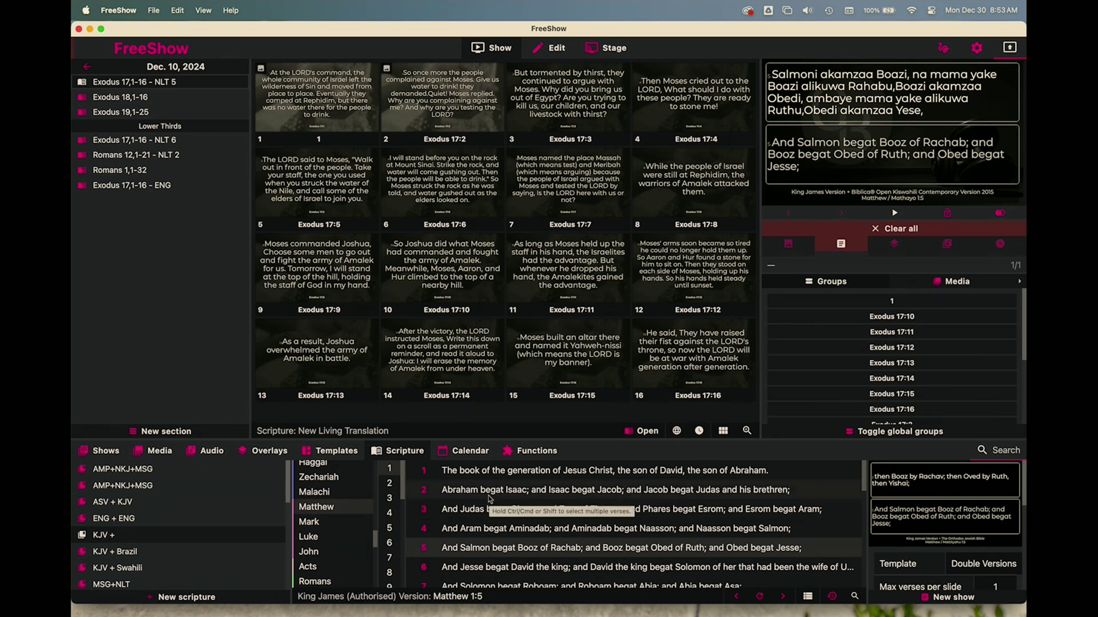
click(450, 477)
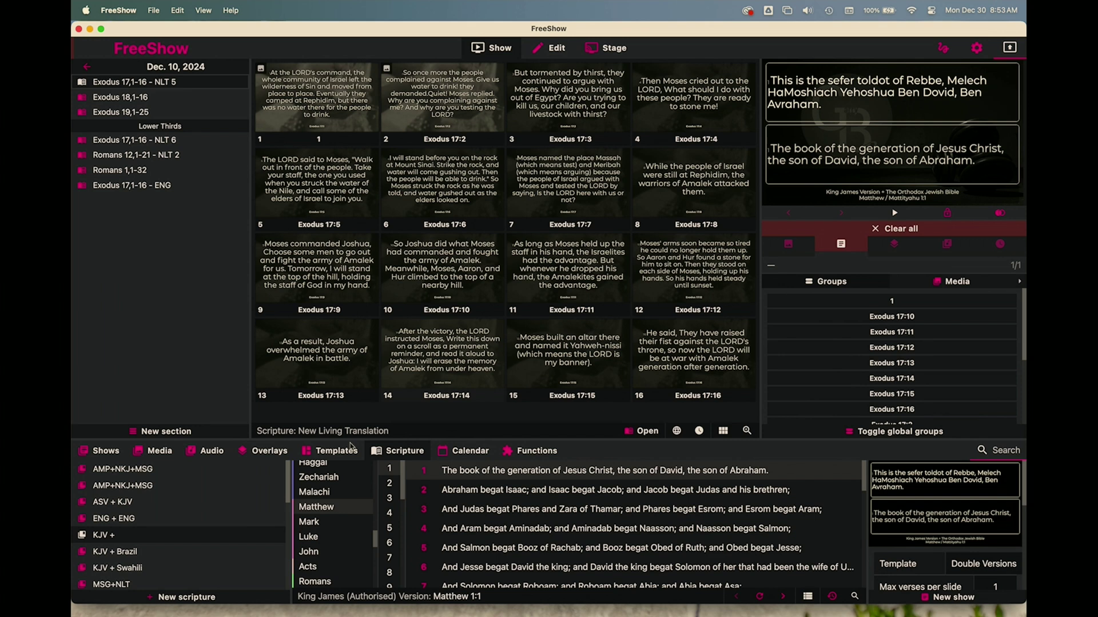
- Append 'Orthodox Jewish' to the KJV + name, then open the second AMP+NKJ+MSG collection
right_click(113, 537)
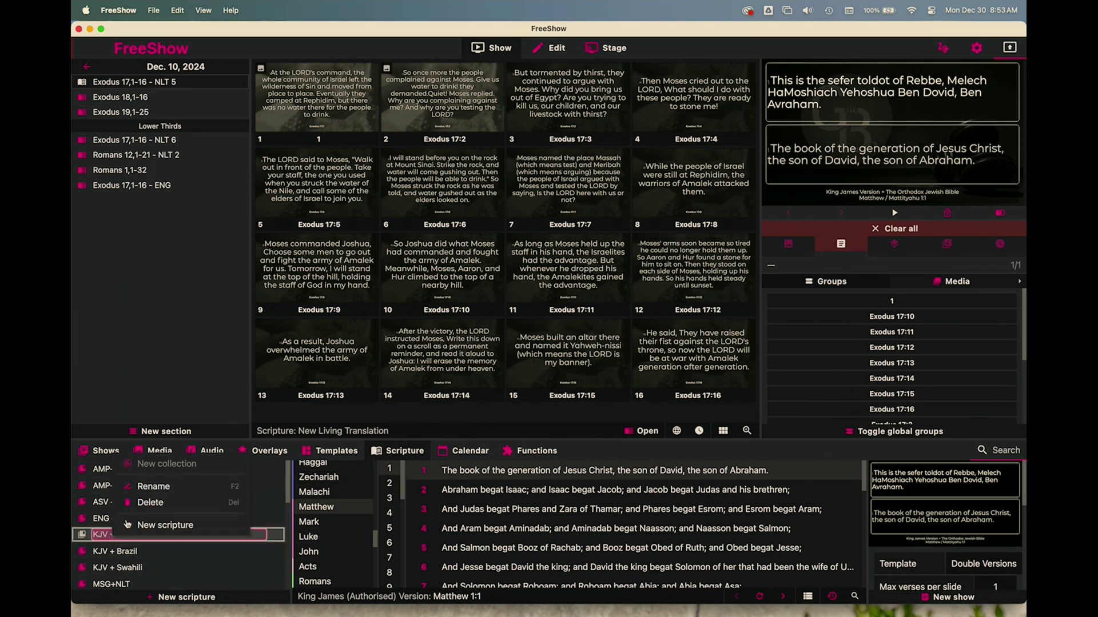
click(153, 486)
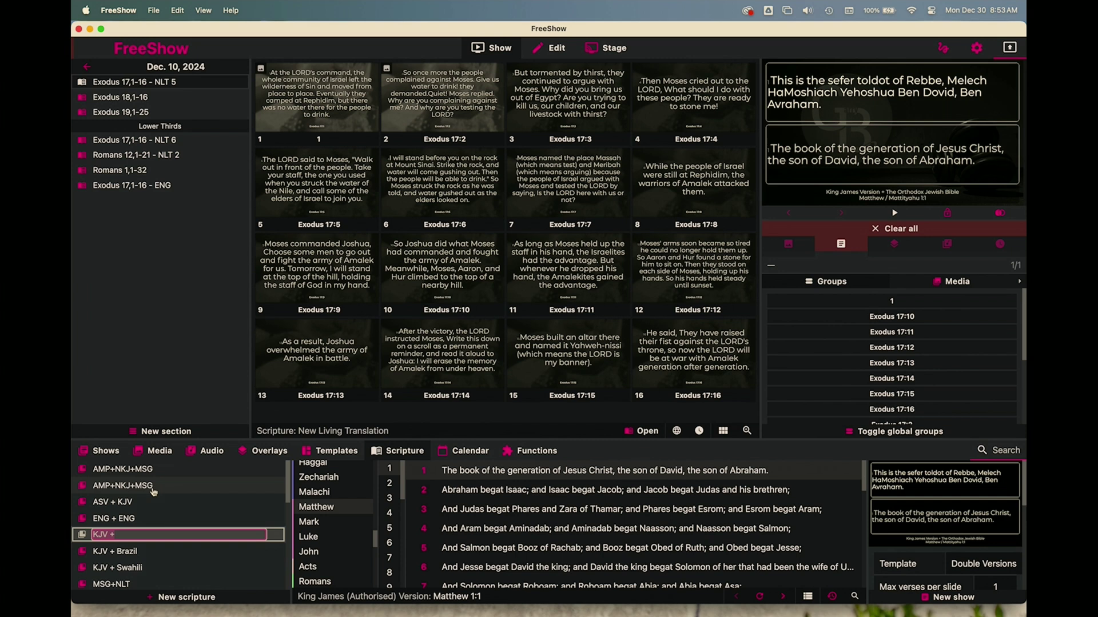
key(Right)
text(Orthodox je)
key(BackSpace)
key(BackSpace)
text(Jewish)
key(Return)
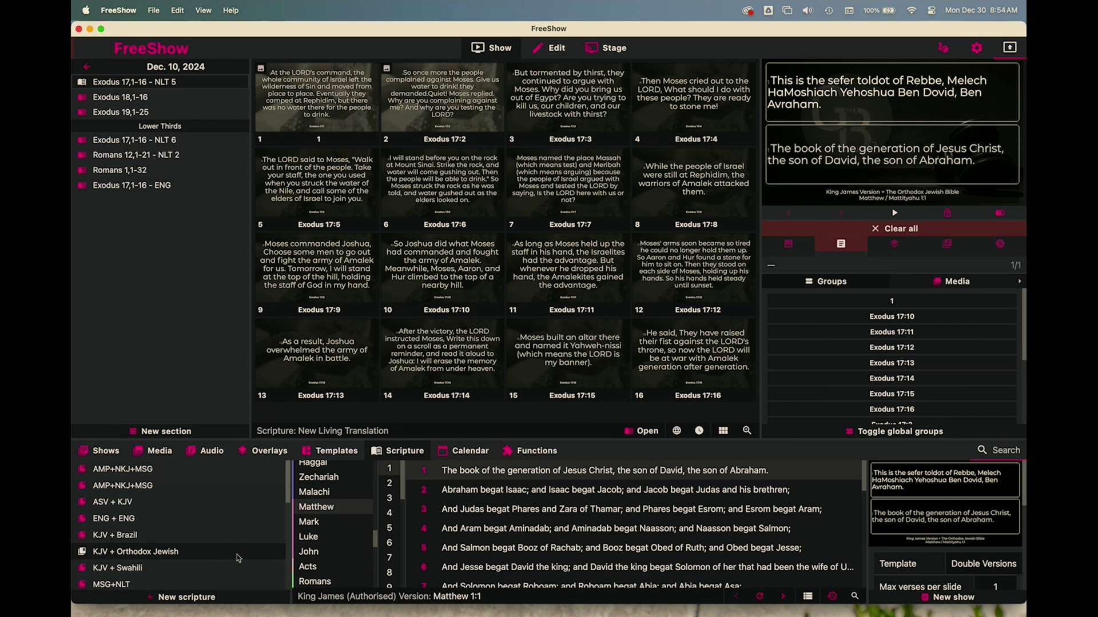
click(150, 487)
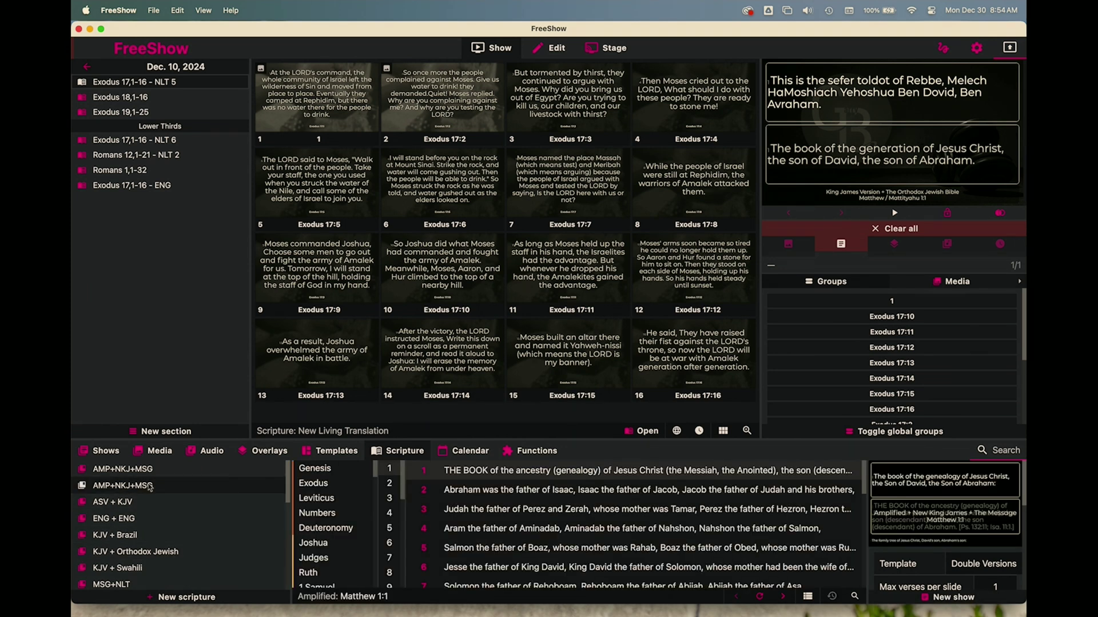
- Switch the AMP+NKJ+MSG template from Double Versions to Scripture 3 and show Matthew 1:2
click(978, 571)
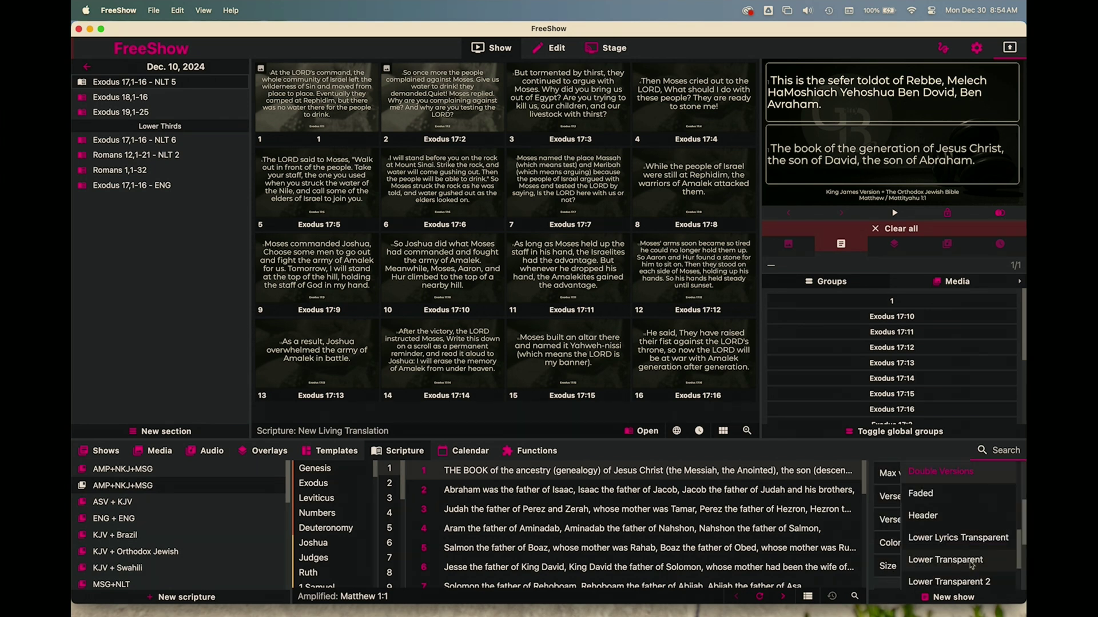
scroll(955, 550, down, 6)
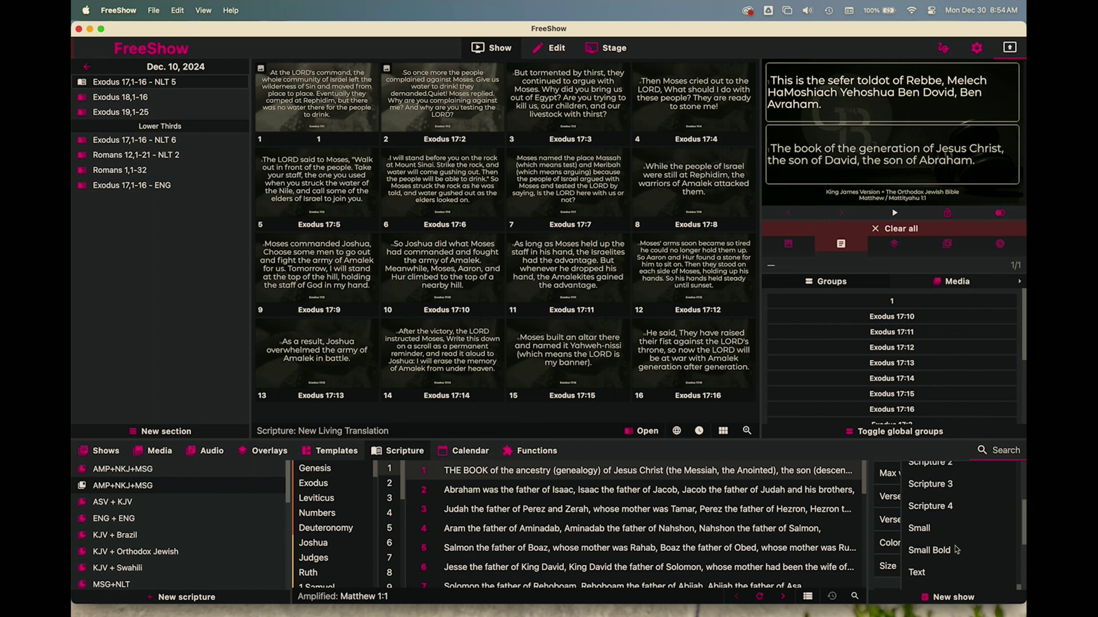
click(956, 550)
click(509, 490)
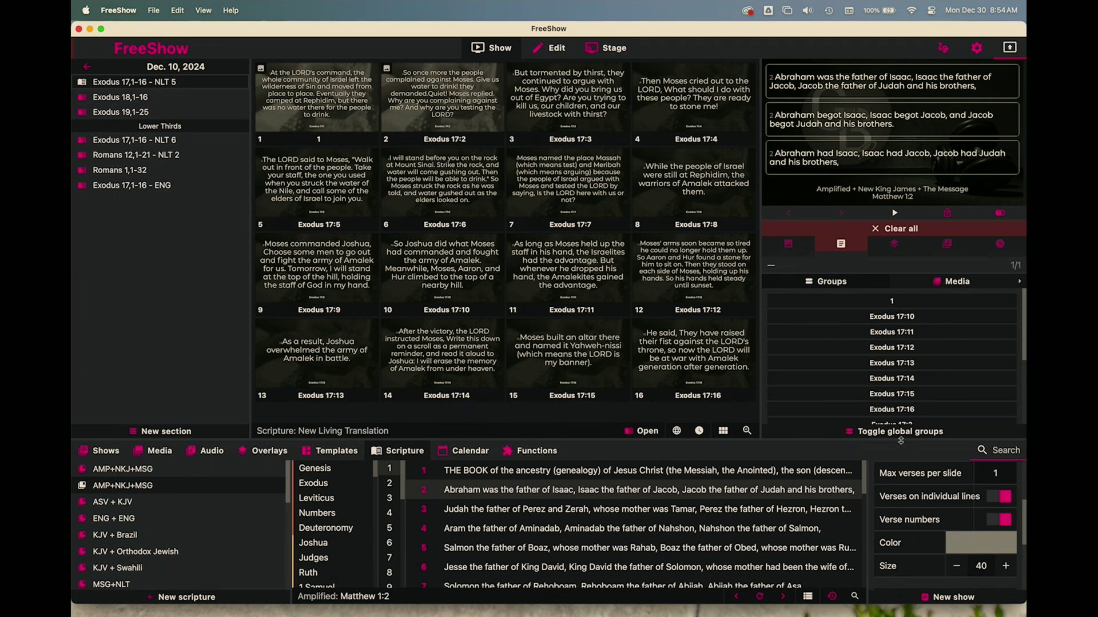
- Enlarge the library panel and scroll the Template dropdown to the Scripture 2–4 options
drag(900, 439, 897, 365)
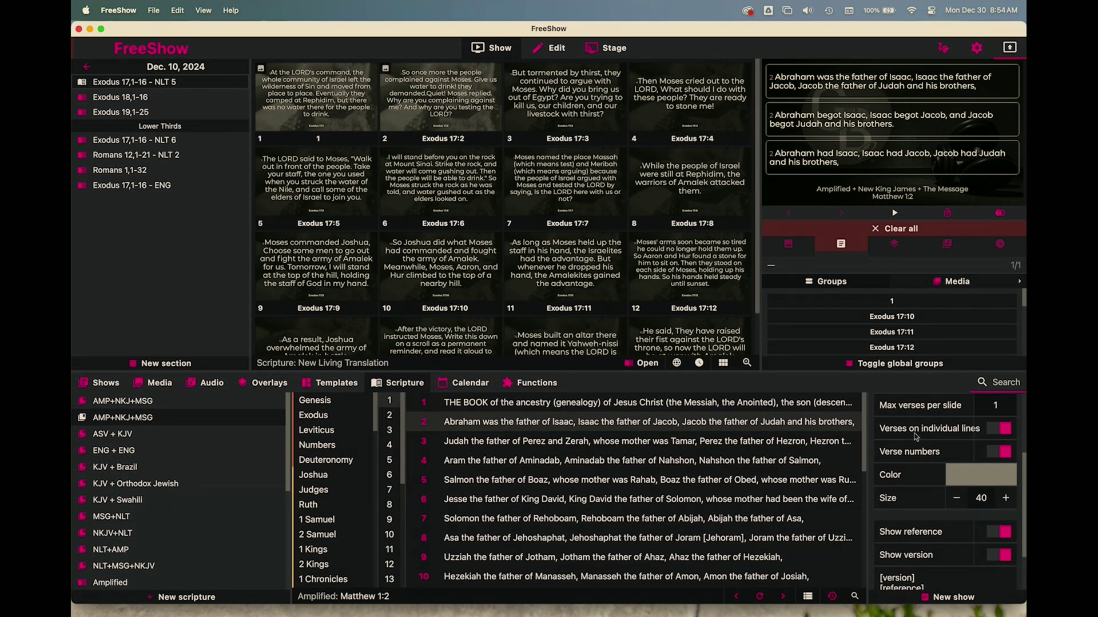
scroll(920, 454, up, 3)
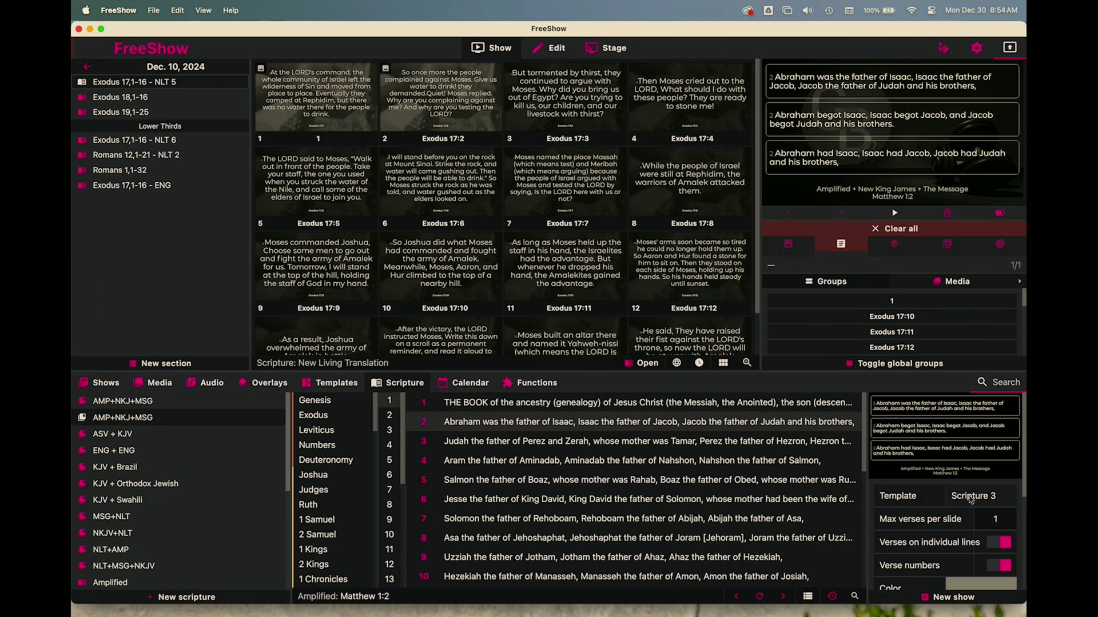
click(970, 500)
scroll(952, 501, down, 3)
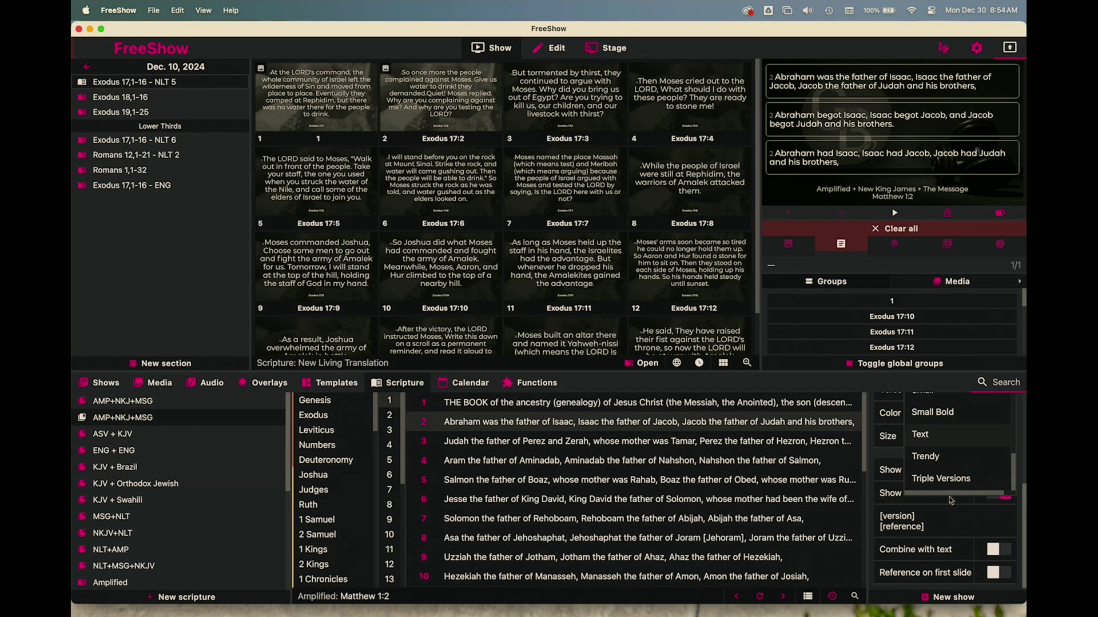
scroll(946, 474, up, 5)
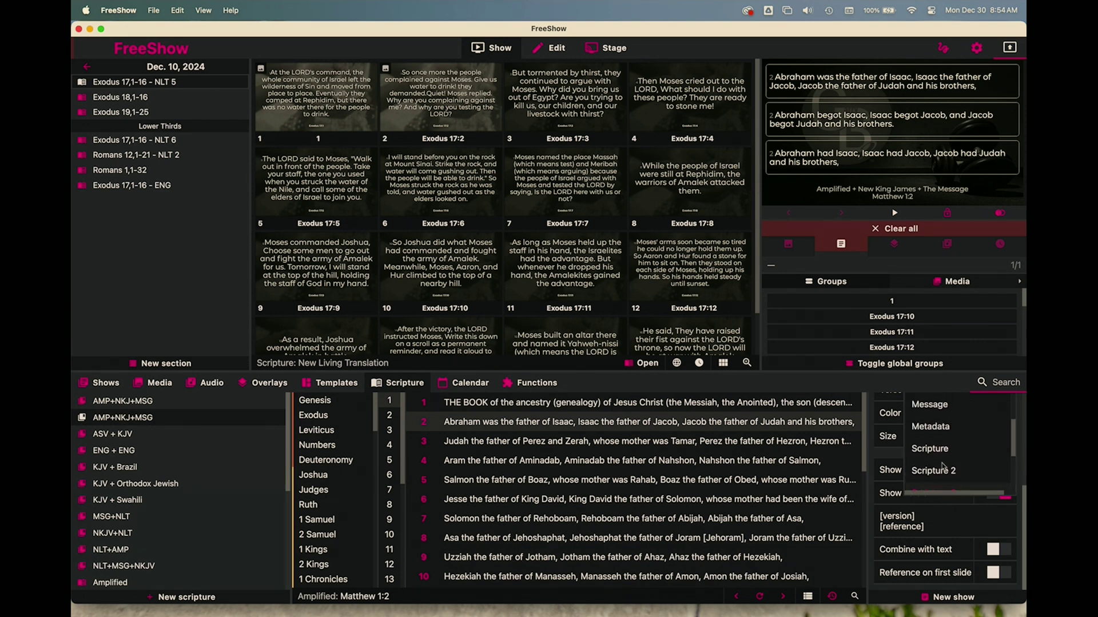
scroll(938, 466, down, 1)
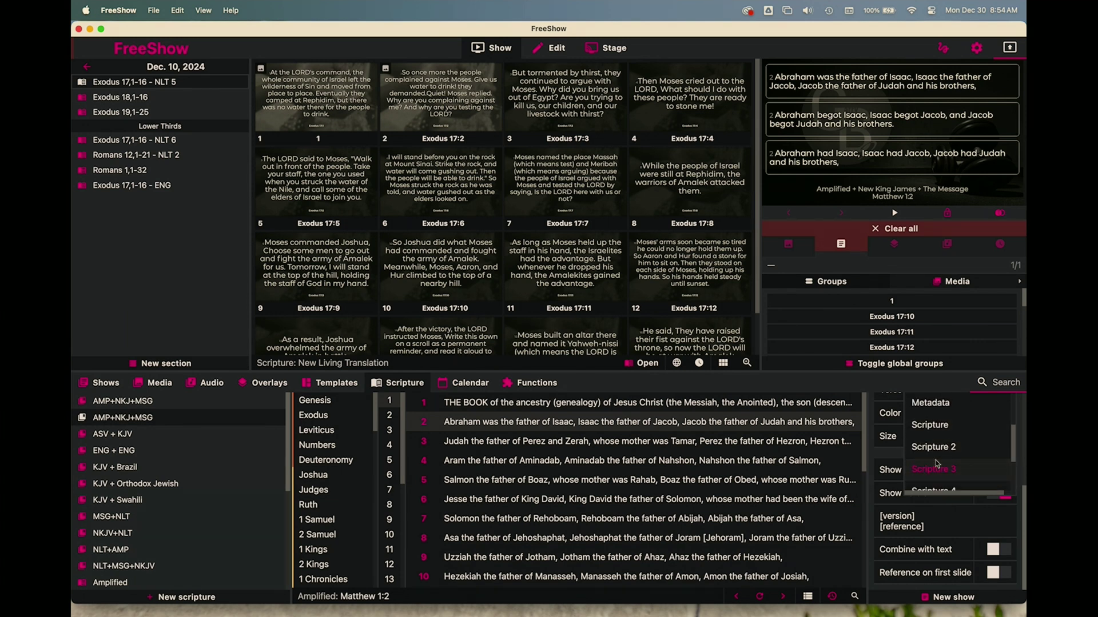
scroll(938, 464, down, 1)
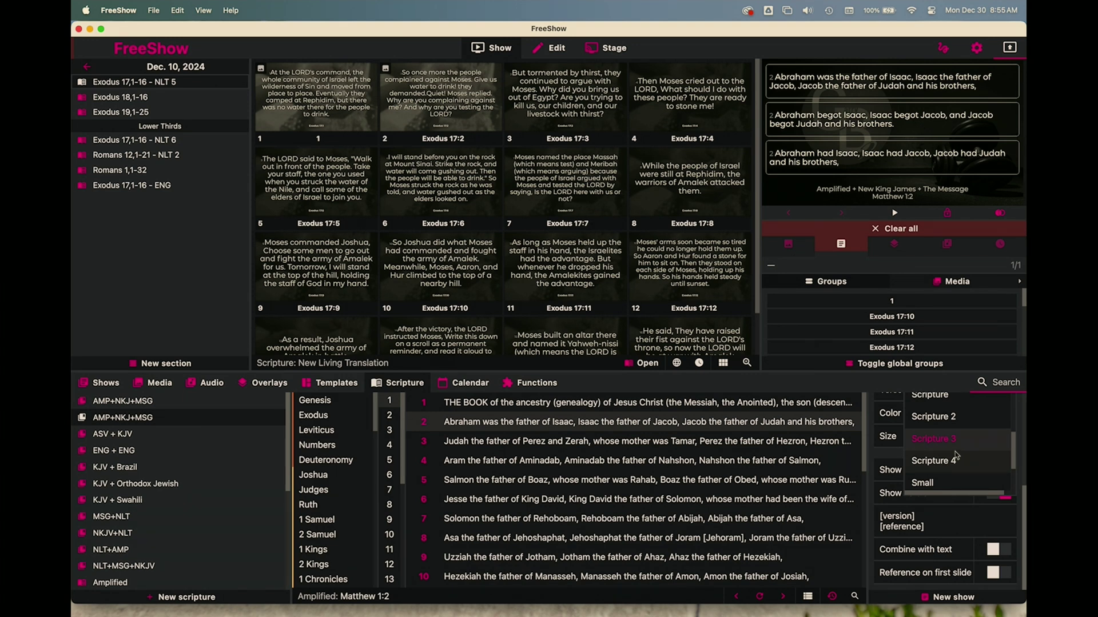
- Try the Scripture 2 template and other layouts while showing Matthew 1:3, 1:4 and 1:5
click(943, 418)
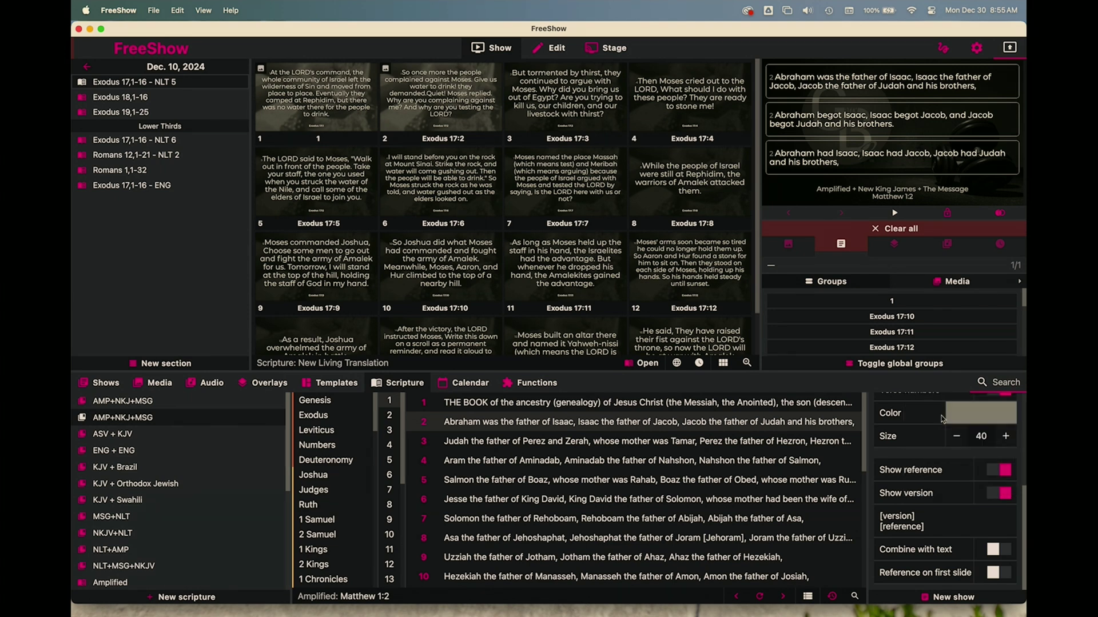
click(549, 443)
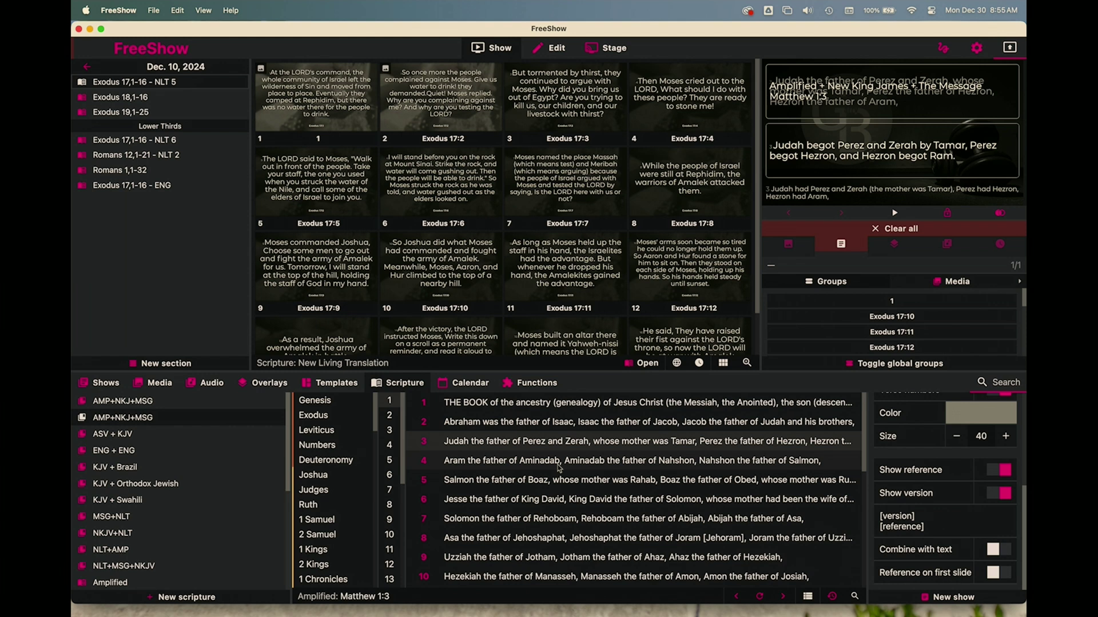
scroll(980, 441, up, 5)
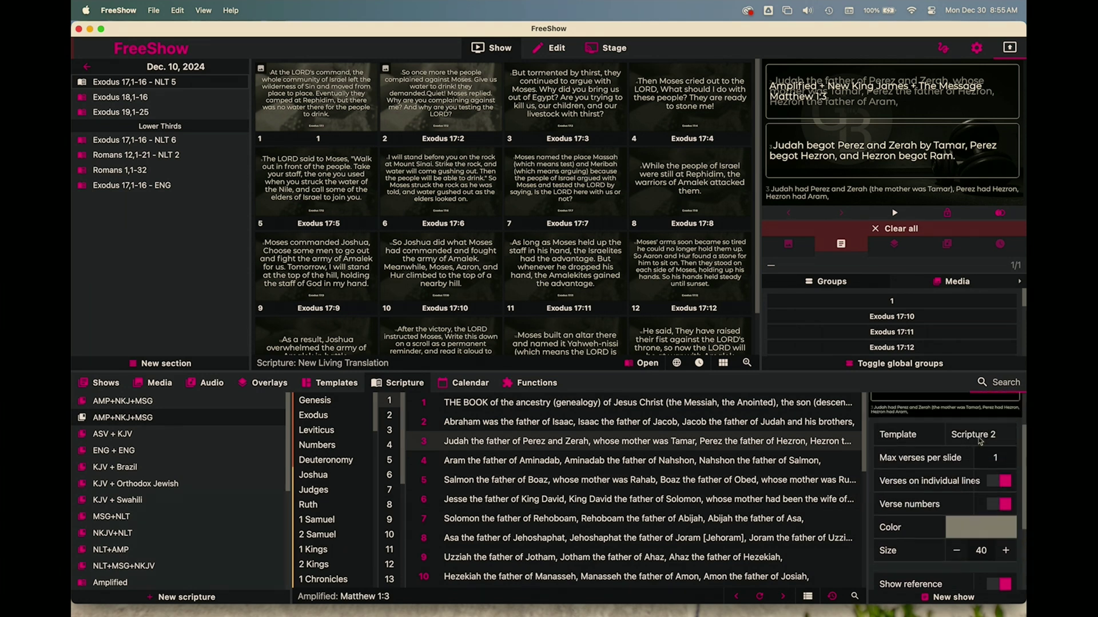
click(980, 441)
click(940, 433)
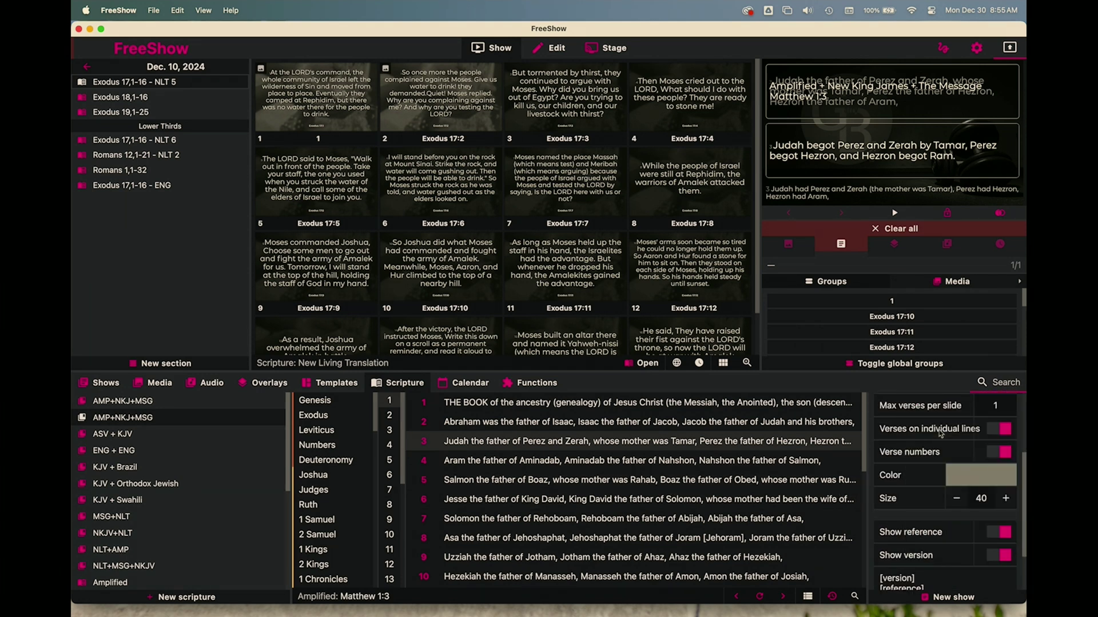
click(675, 462)
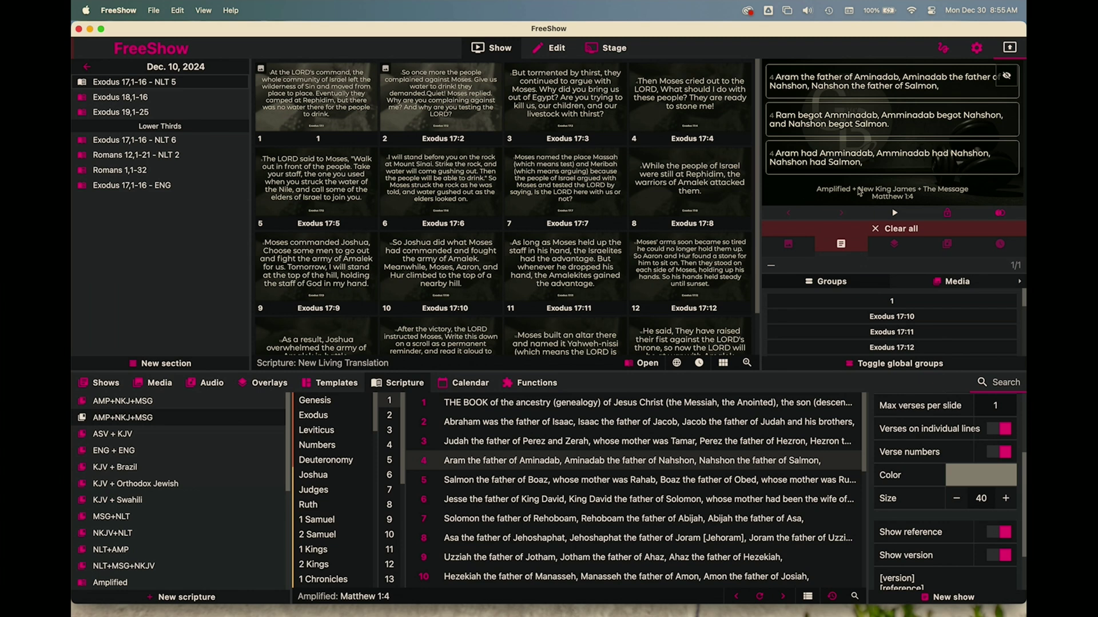
click(605, 485)
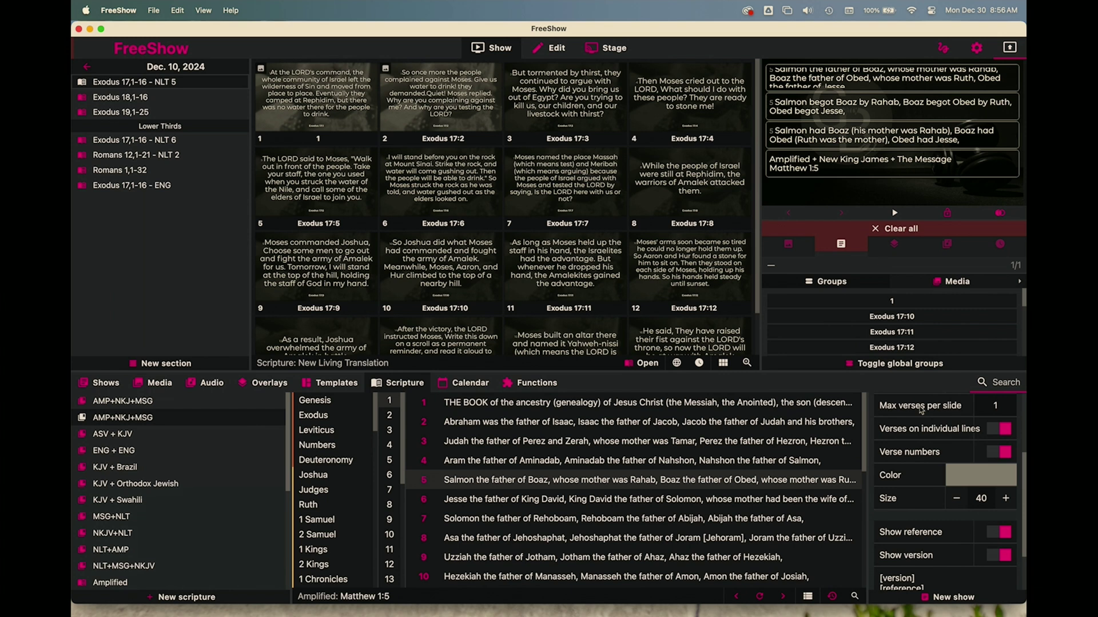
- Switch the collection to the Scripture 3 template and show Matthew 1:7
scroll(912, 445, up, 3)
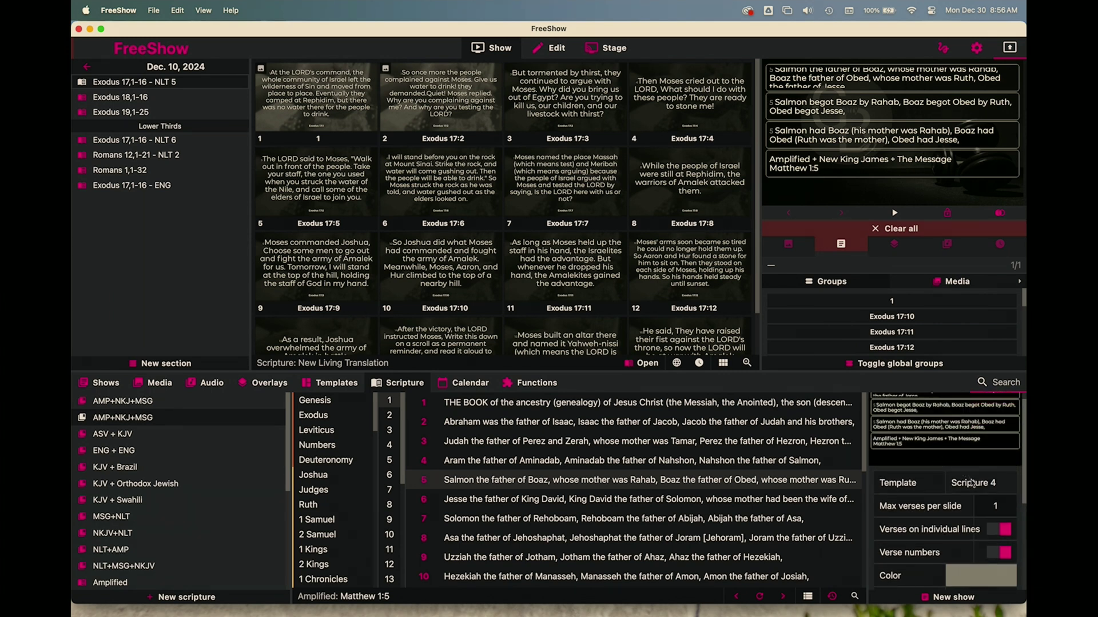
click(971, 484)
click(940, 413)
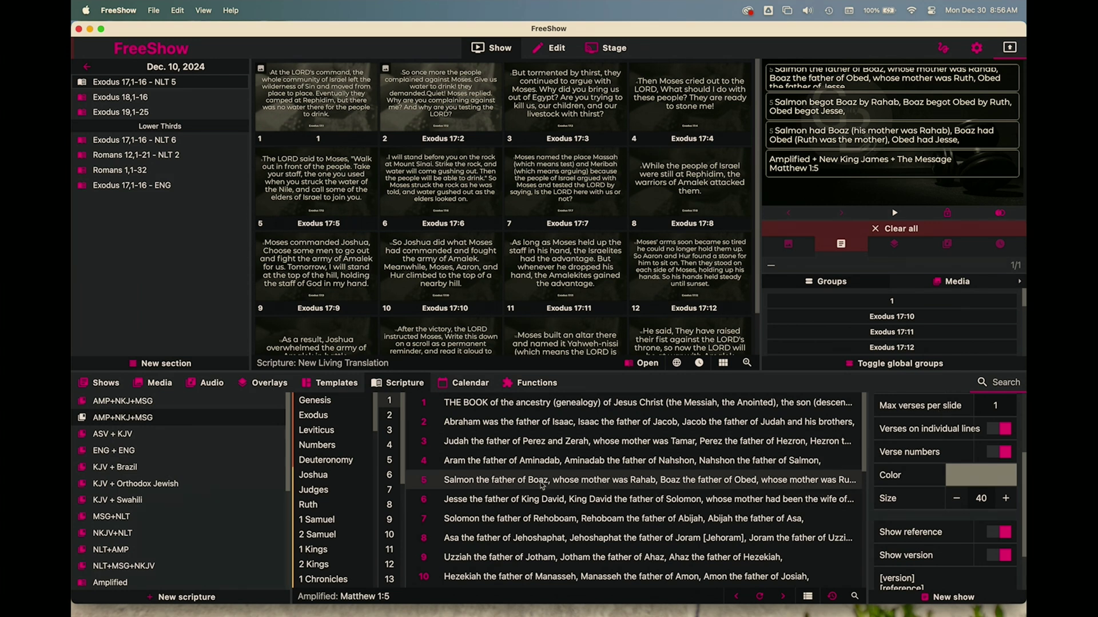
click(537, 520)
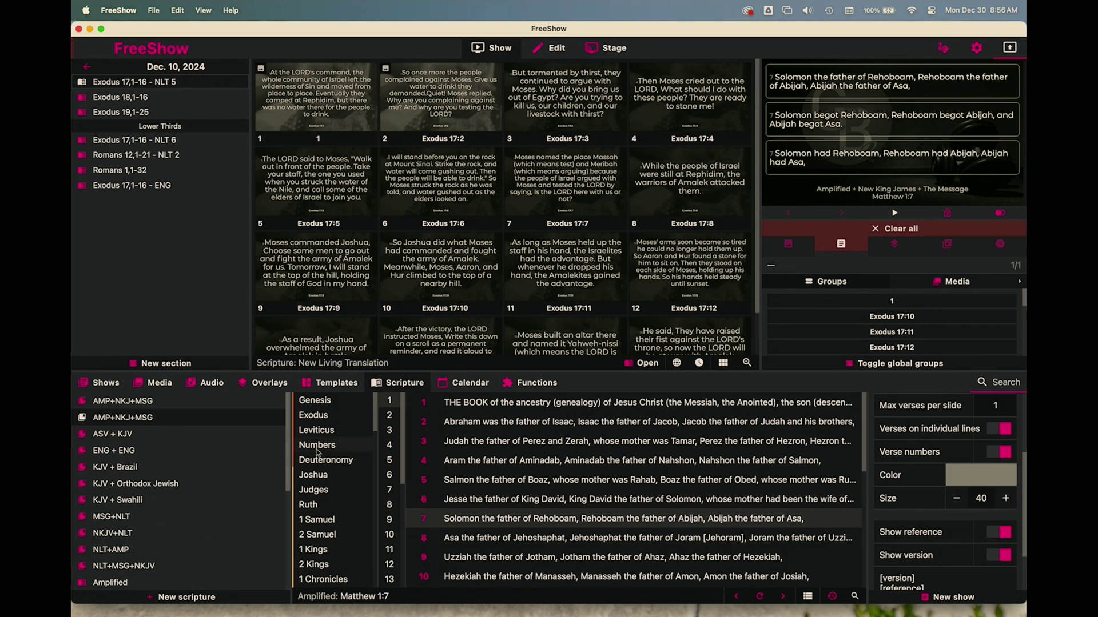
click(187, 598)
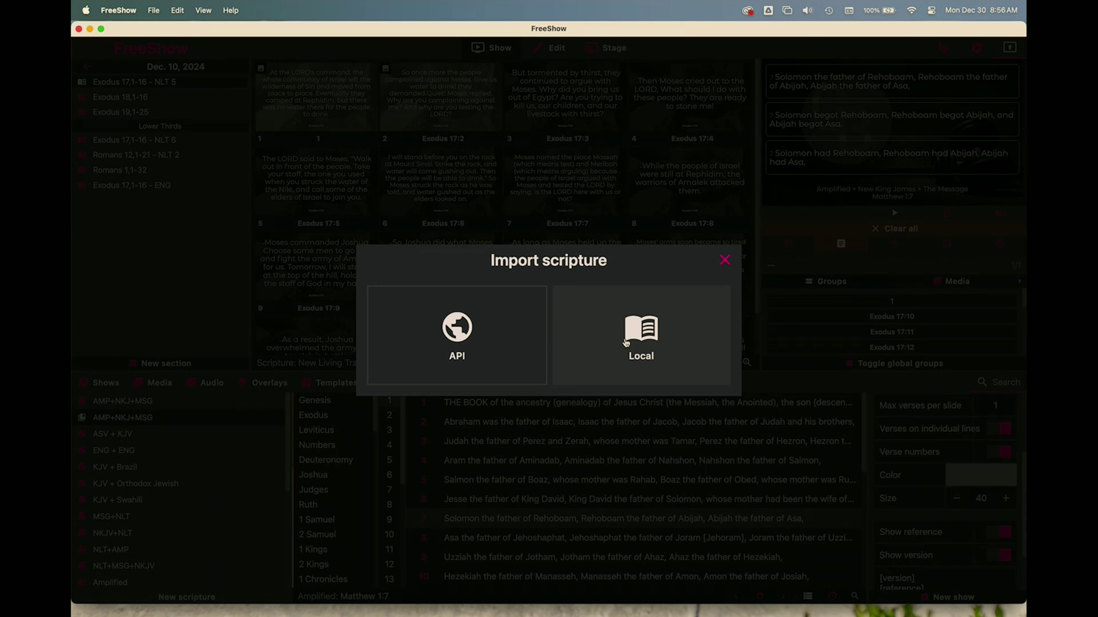
click(724, 261)
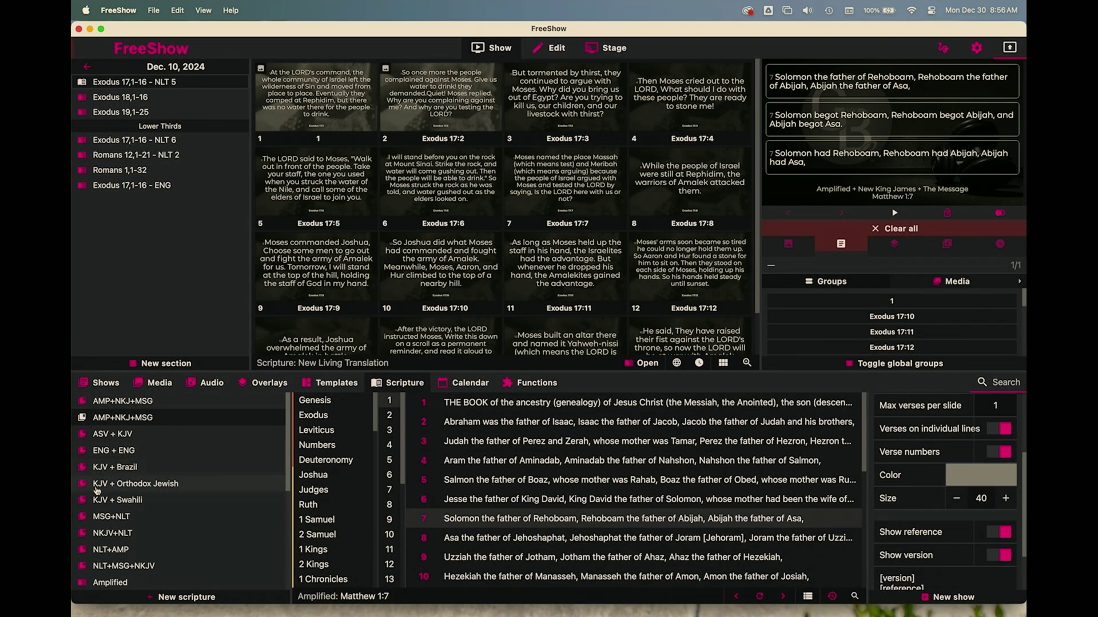
scroll(97, 483, down, 5)
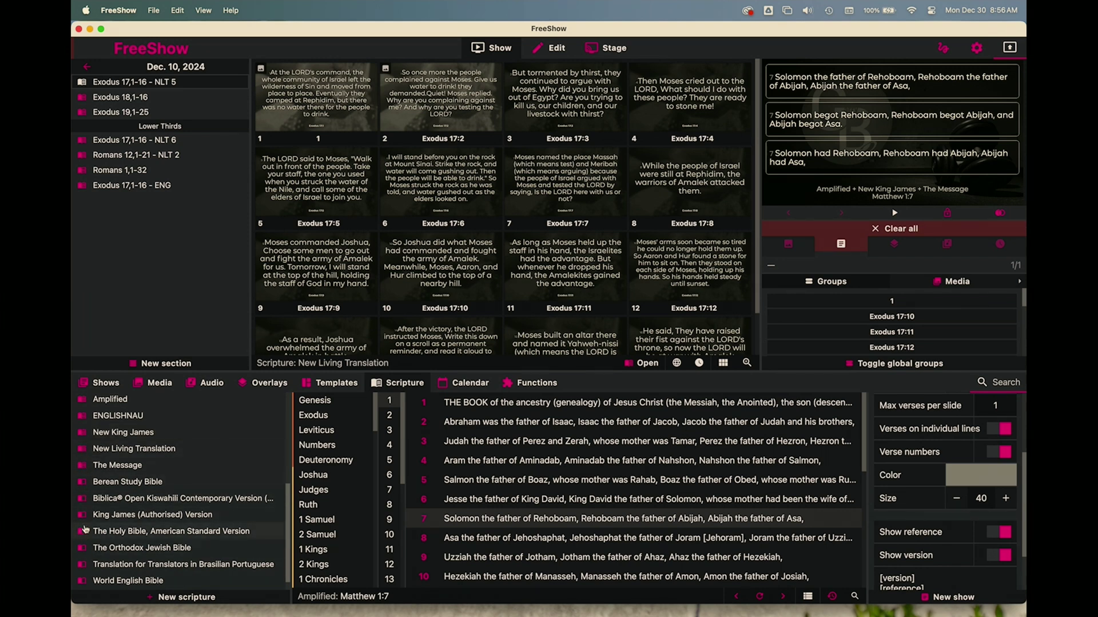
scroll(106, 440, up, 1)
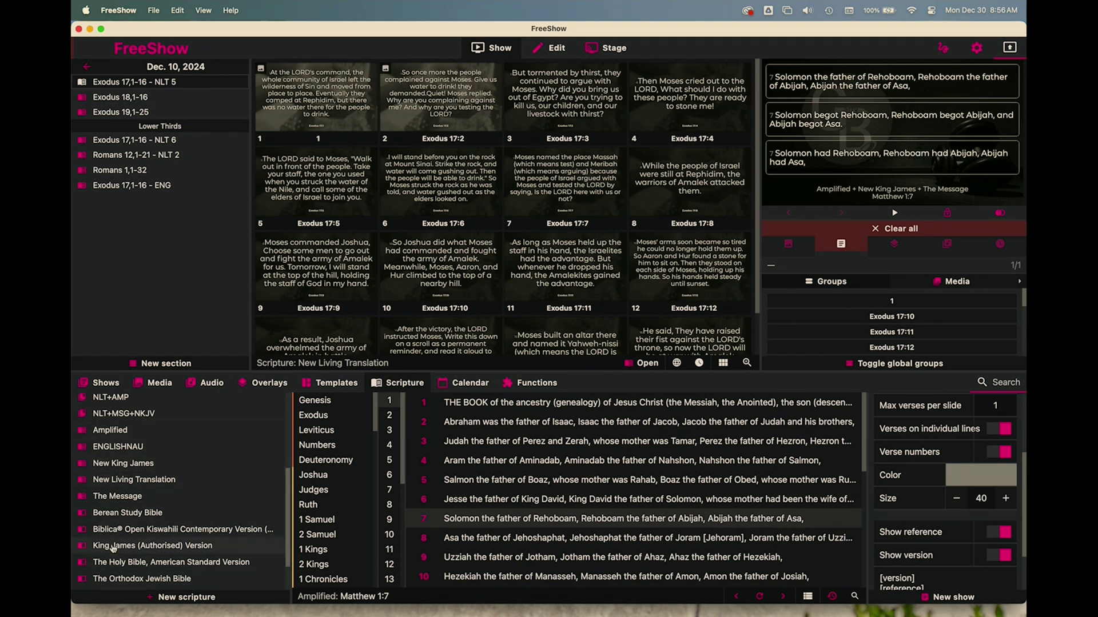
click(121, 512)
click(113, 464)
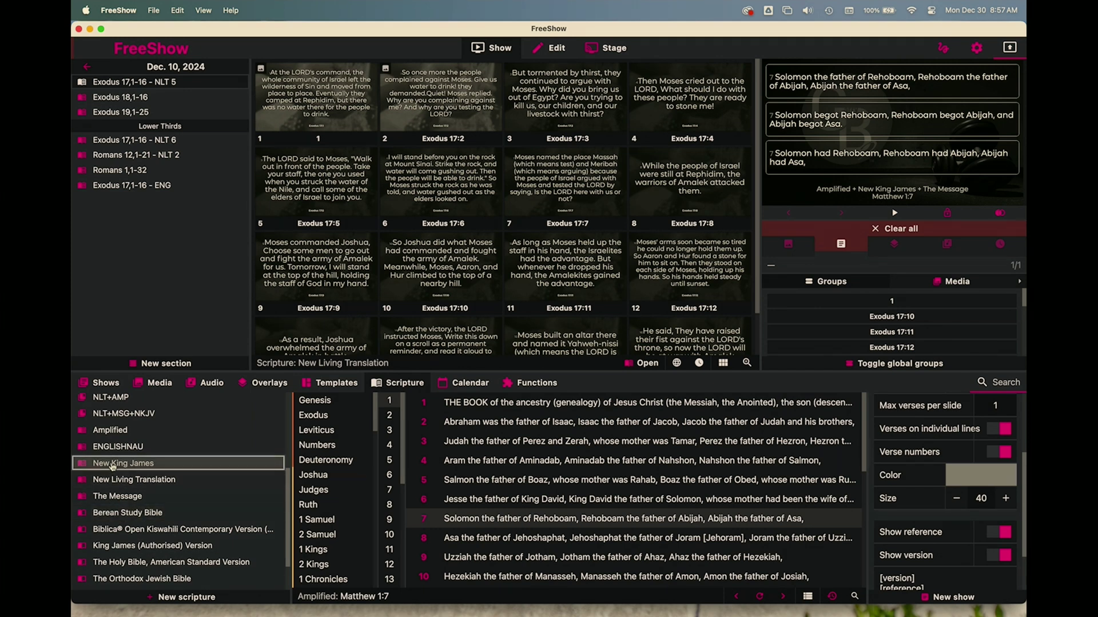
click(117, 514)
click(115, 465)
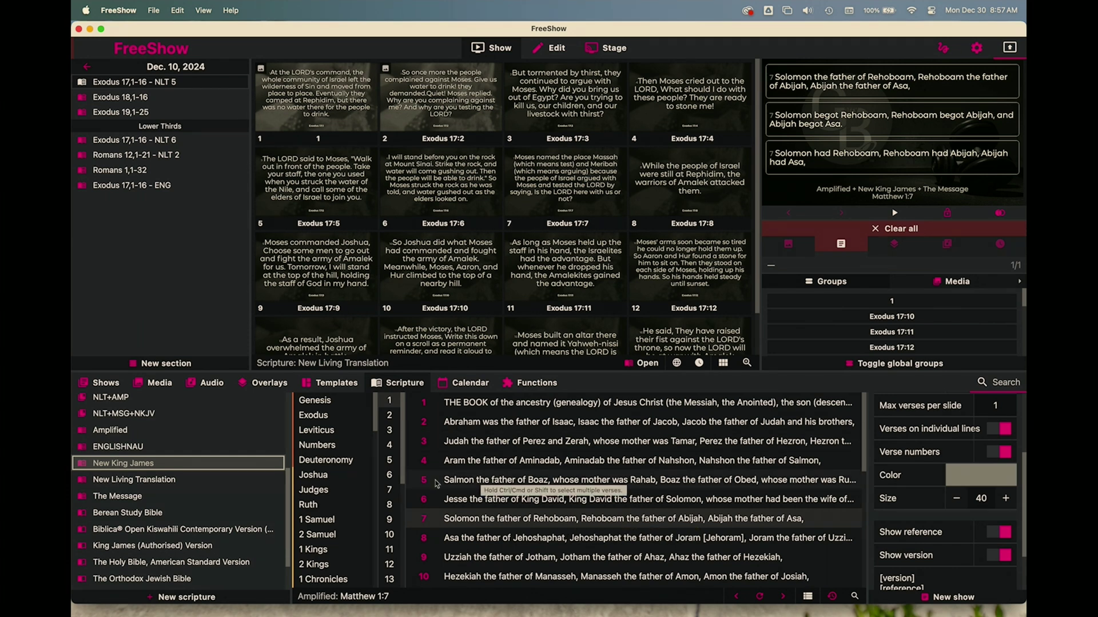
scroll(222, 514, down, 3)
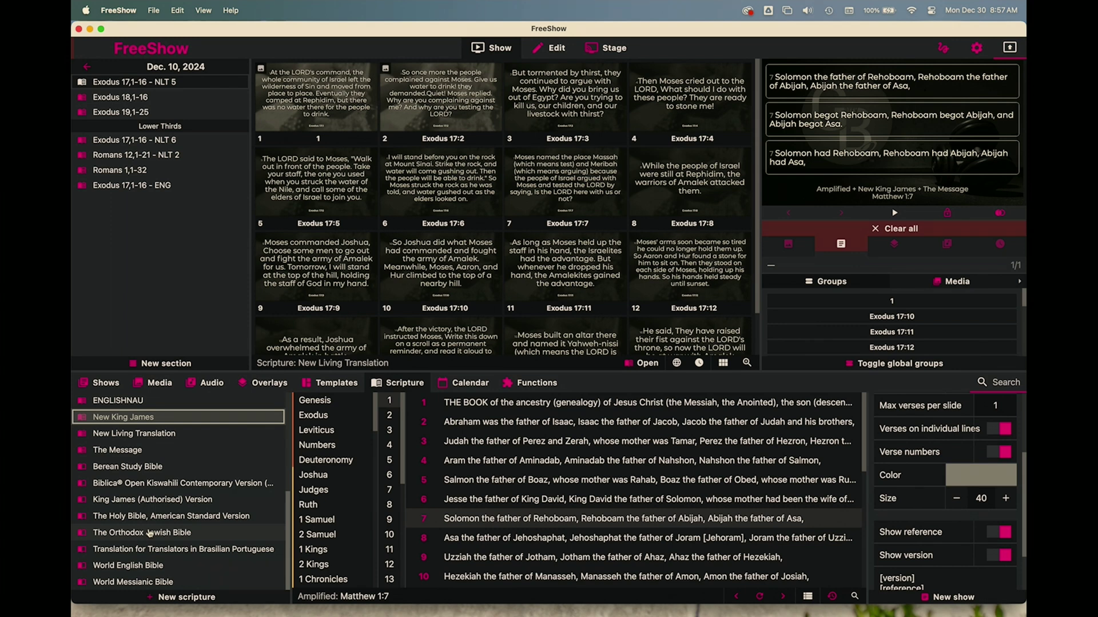
scroll(933, 489, up, 1)
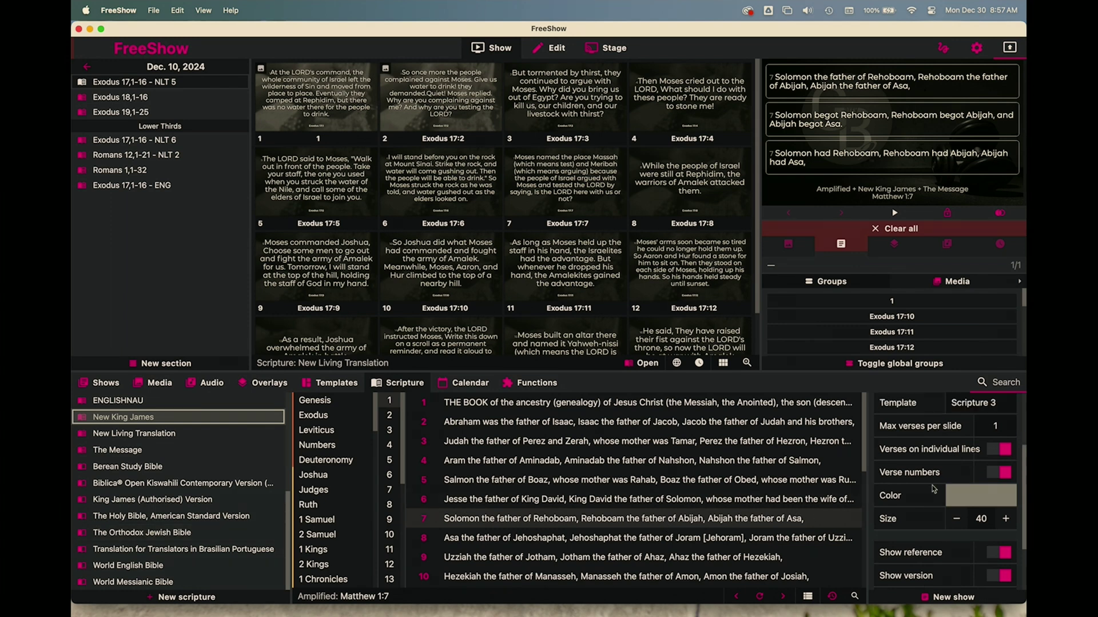
scroll(933, 489, up, 2)
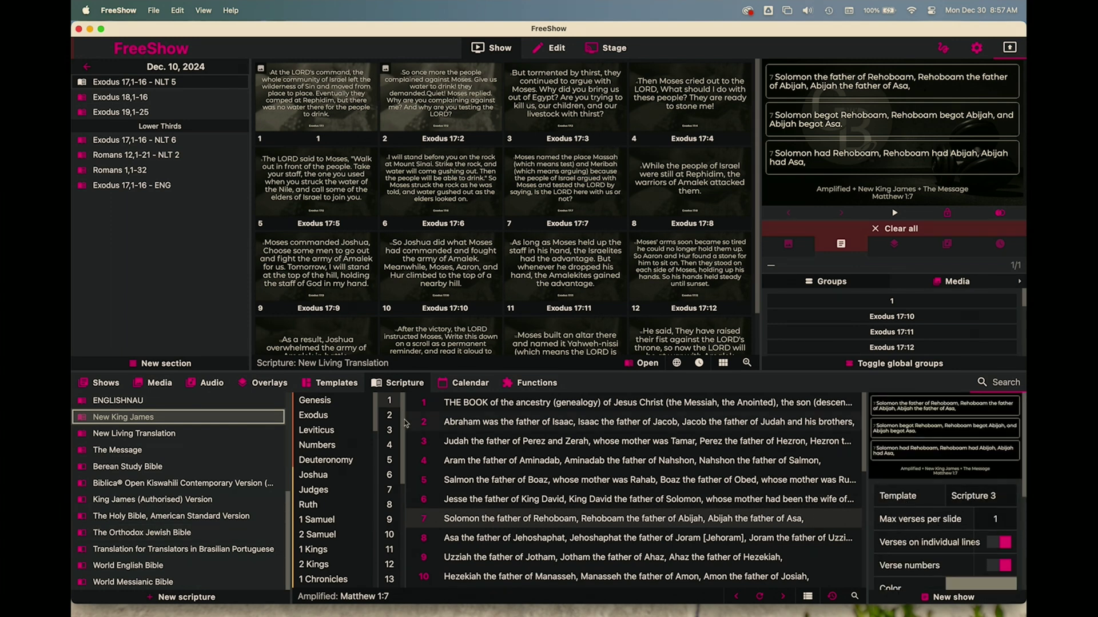
scroll(194, 468, up, 5)
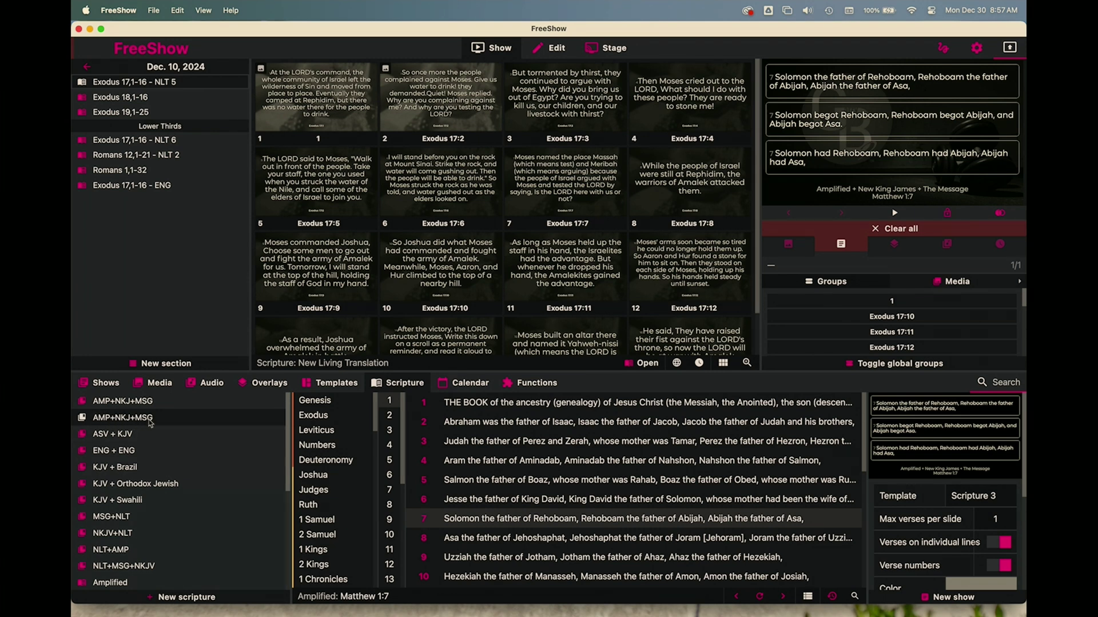
- Look through ASV + KJV, Amplified and NLT+MSG+NKJV, then show Matthew 1:3 from NLT+AMP
click(118, 436)
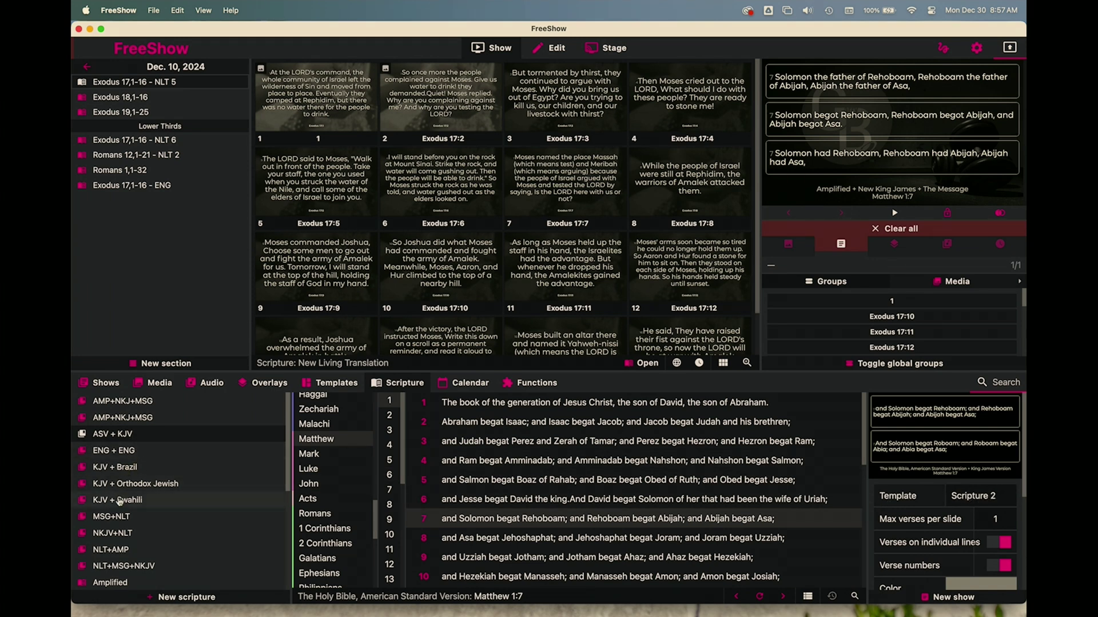
scroll(123, 483, down, 3)
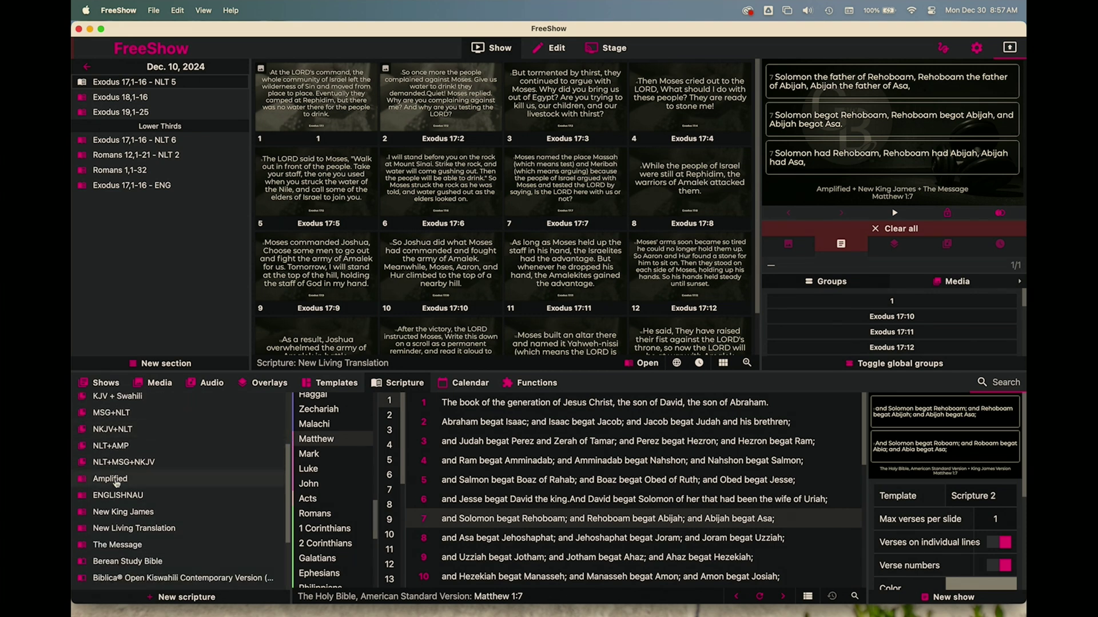
click(117, 480)
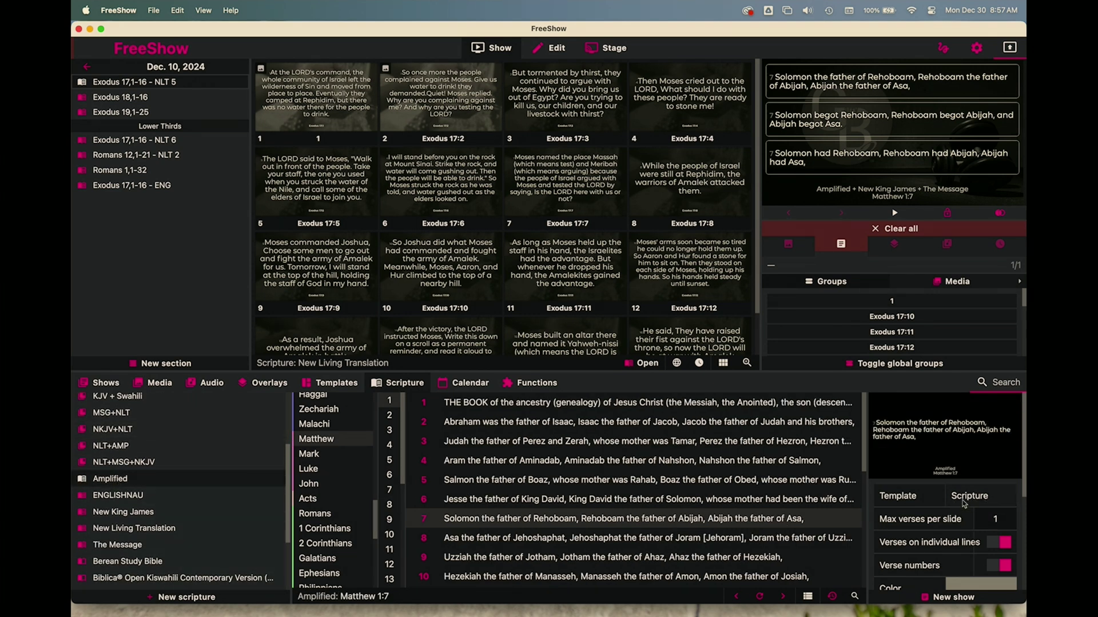
click(156, 462)
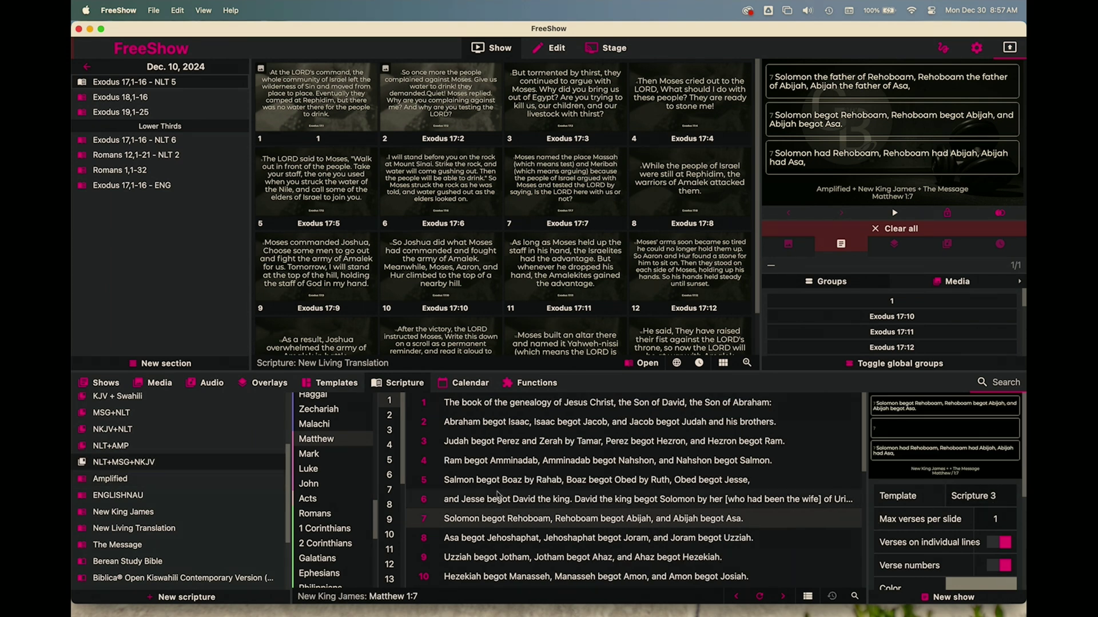
click(194, 447)
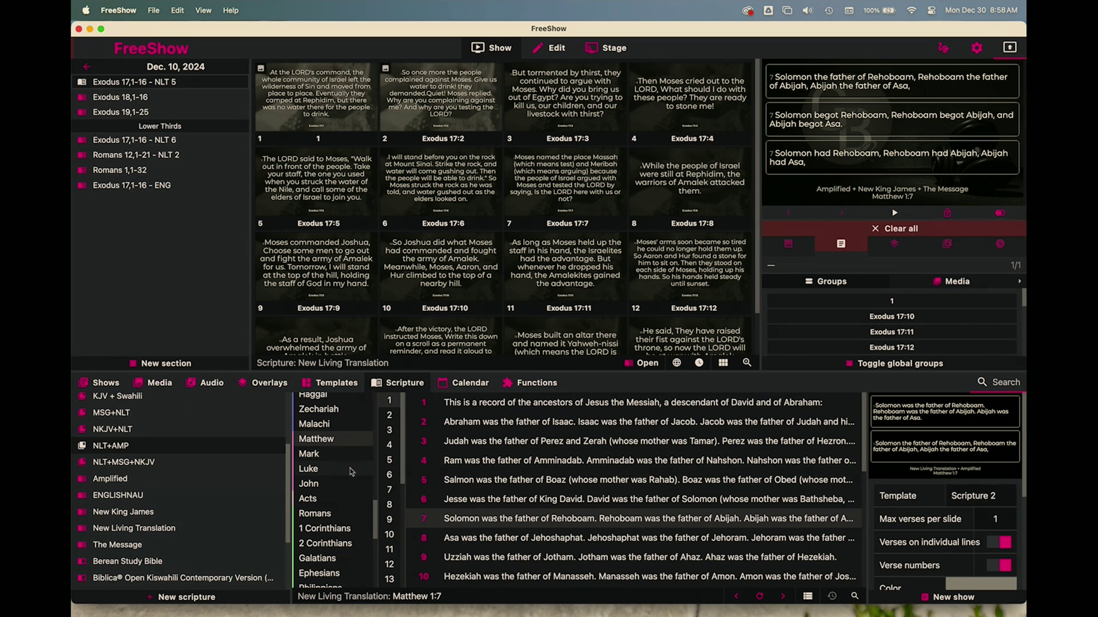
click(468, 449)
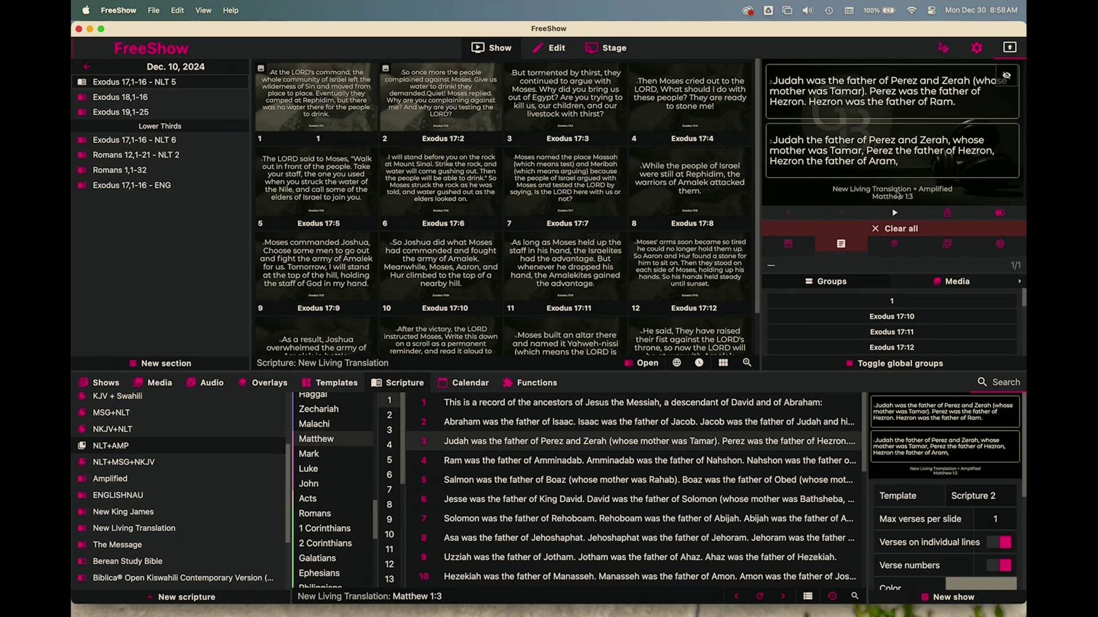
scroll(897, 549, down, 3)
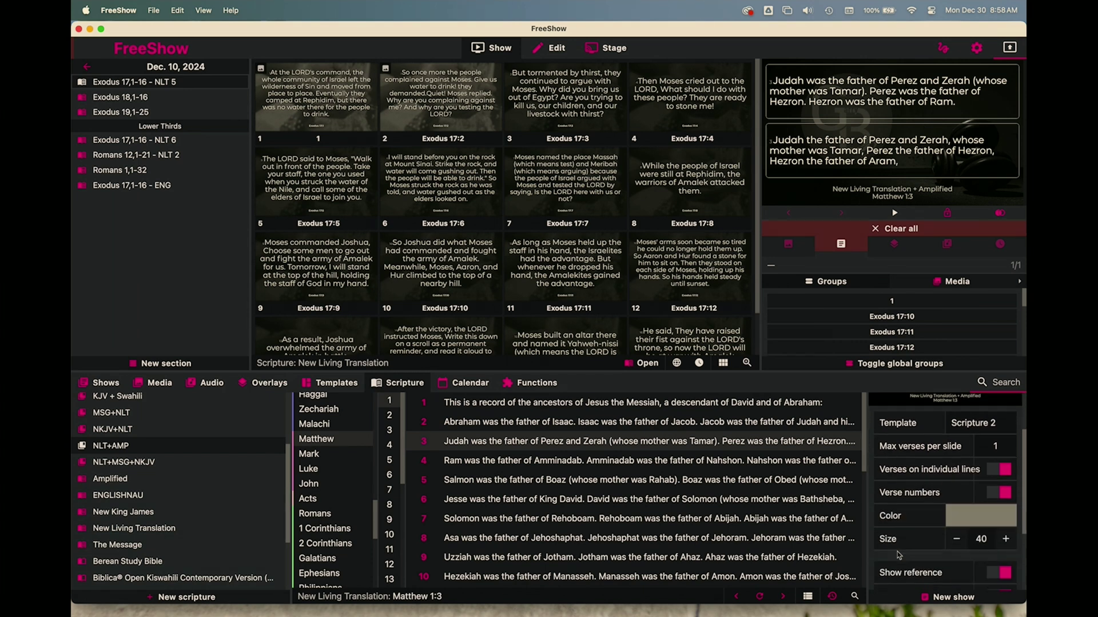
scroll(897, 554, down, 2)
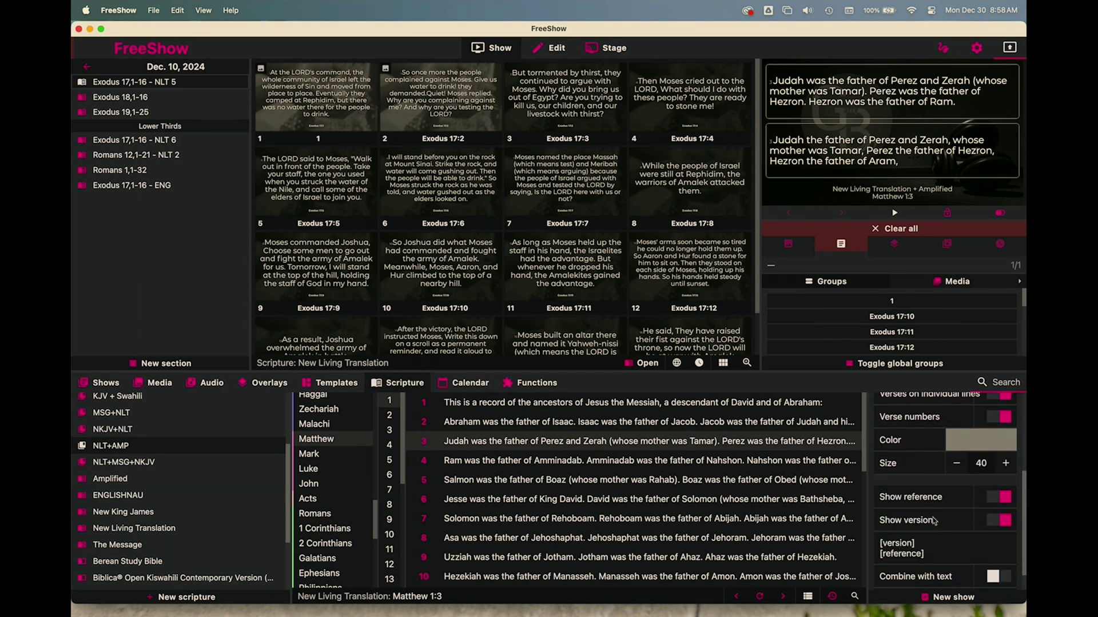
scroll(944, 534, up, 3)
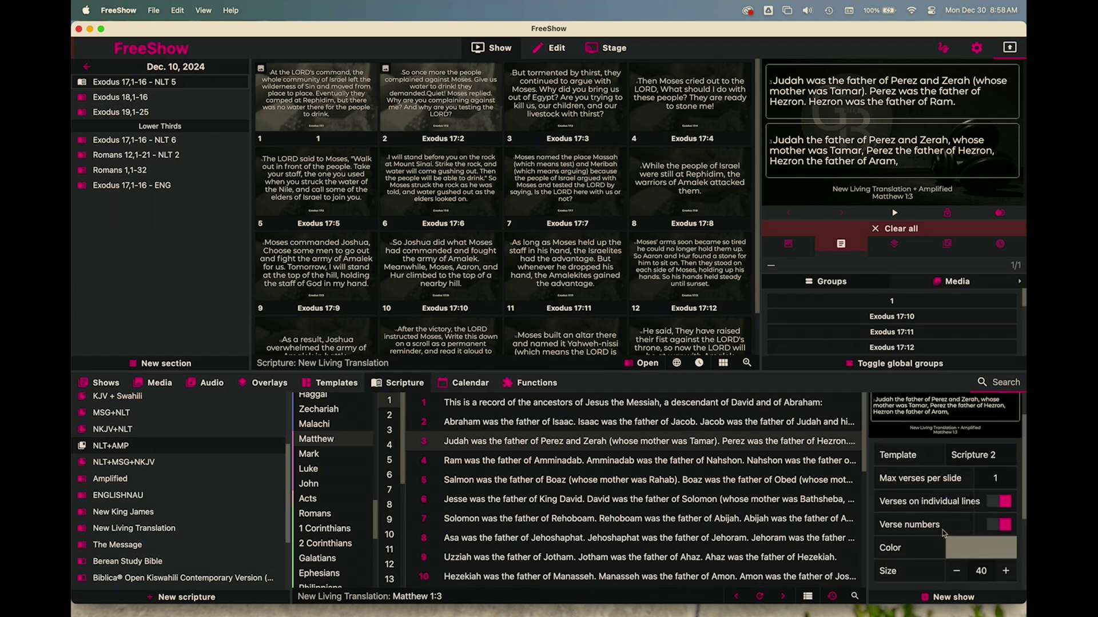